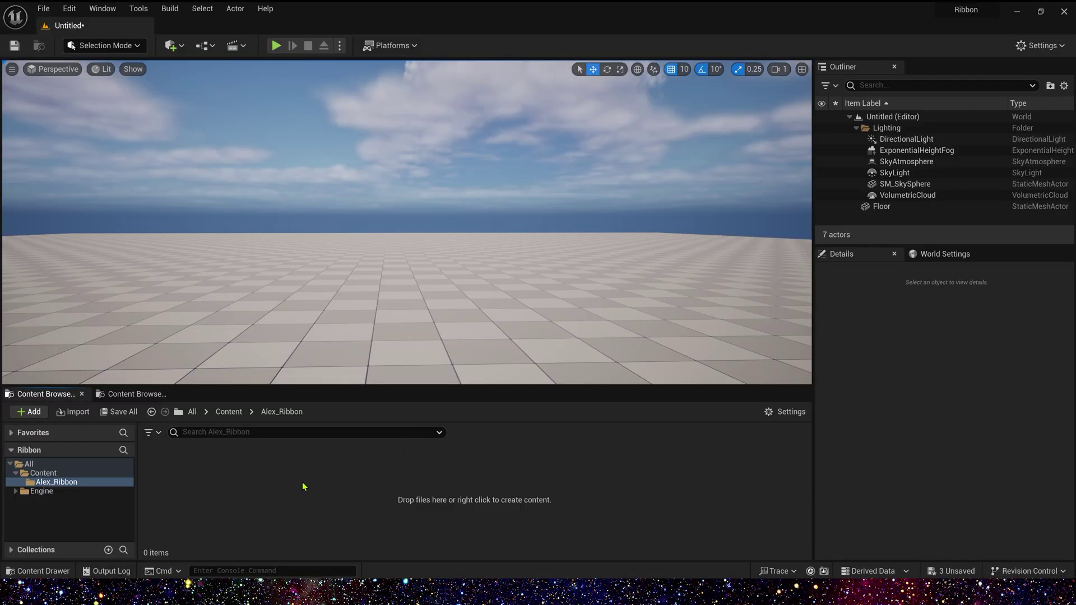
Create a Niagara System from the Empty emitter template in the Alex_Ribbon folder and name it NS_Beam.
right_click(302, 485)
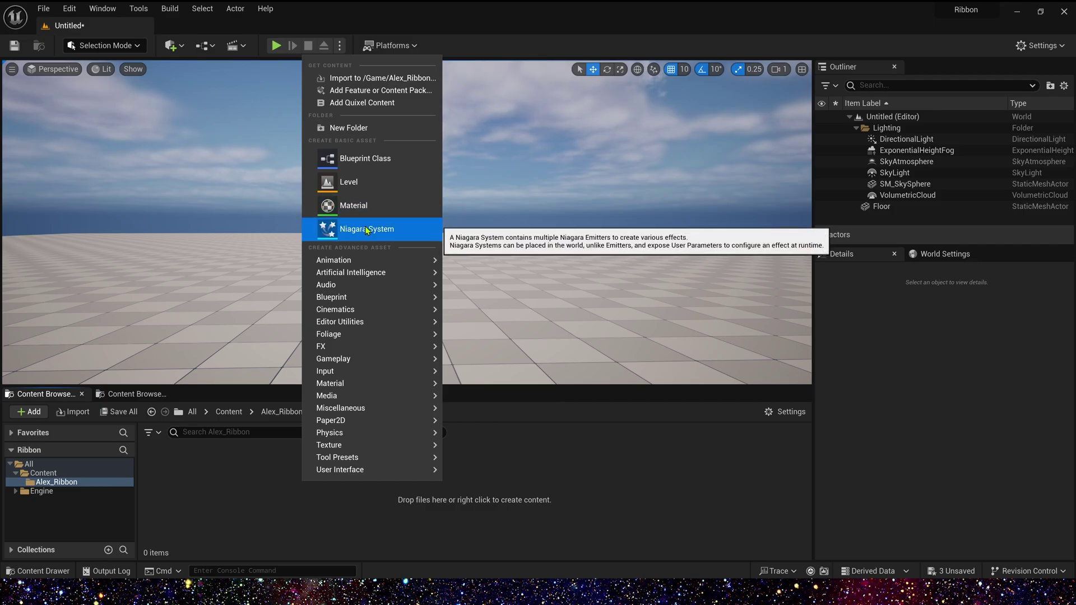
click(379, 230)
click(528, 468)
scroll(535, 352, down, 2)
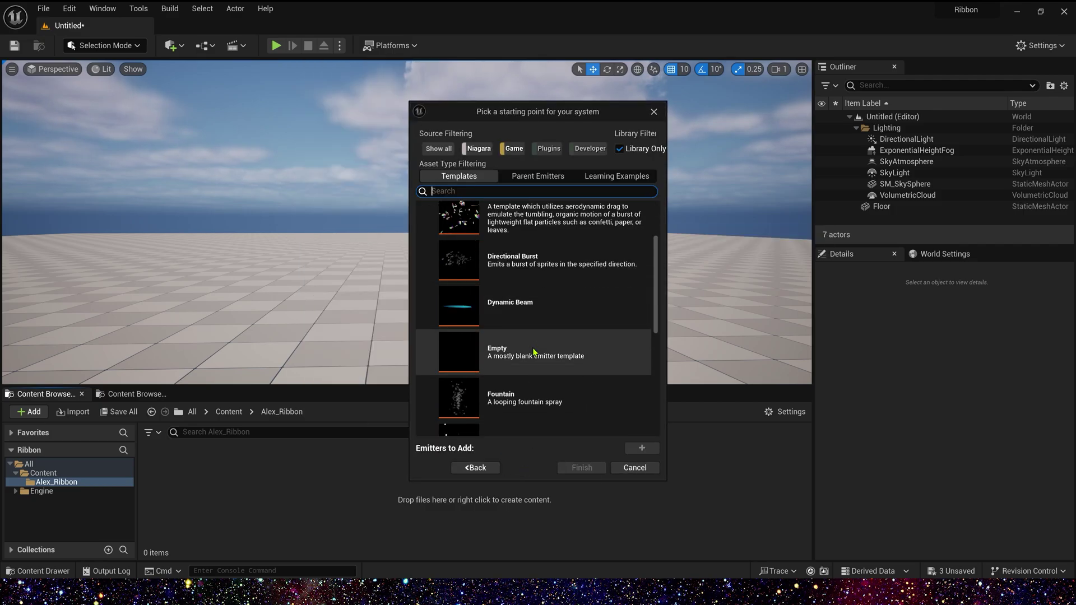
click(641, 351)
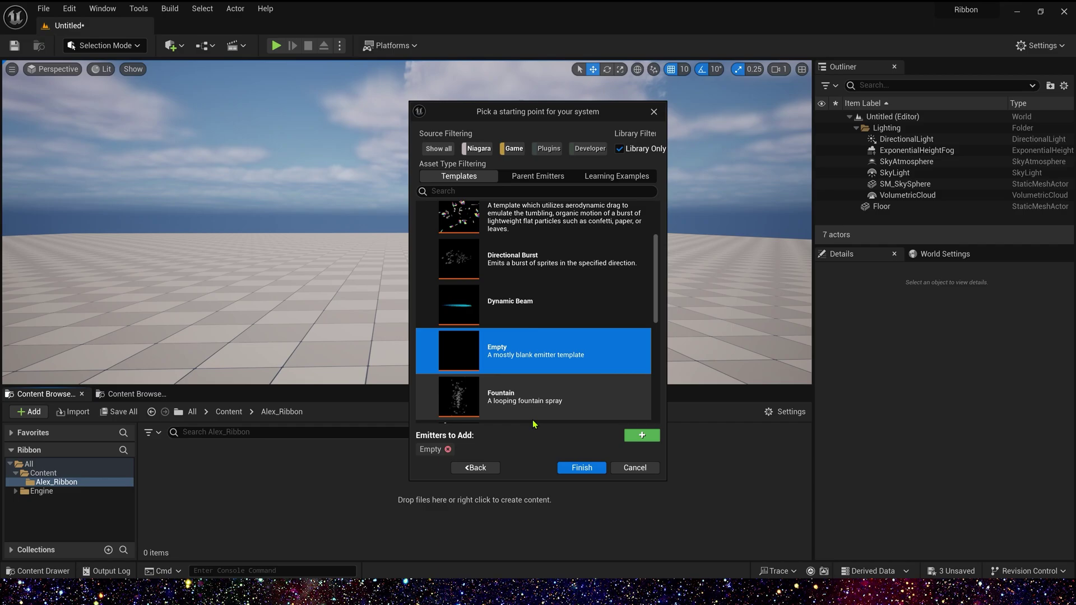
click(582, 467)
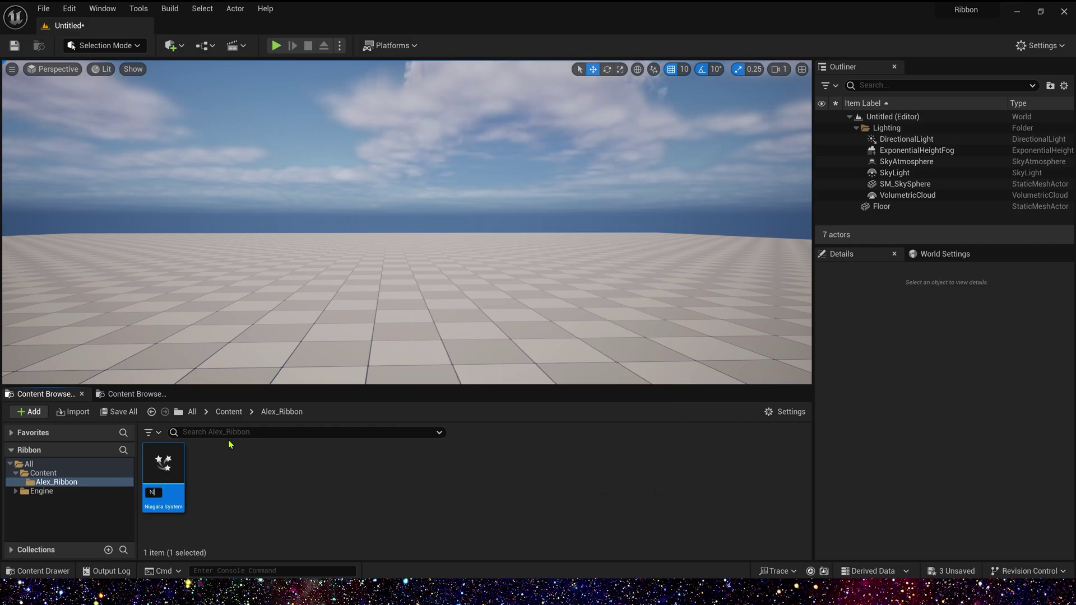
text(NS_Beam)
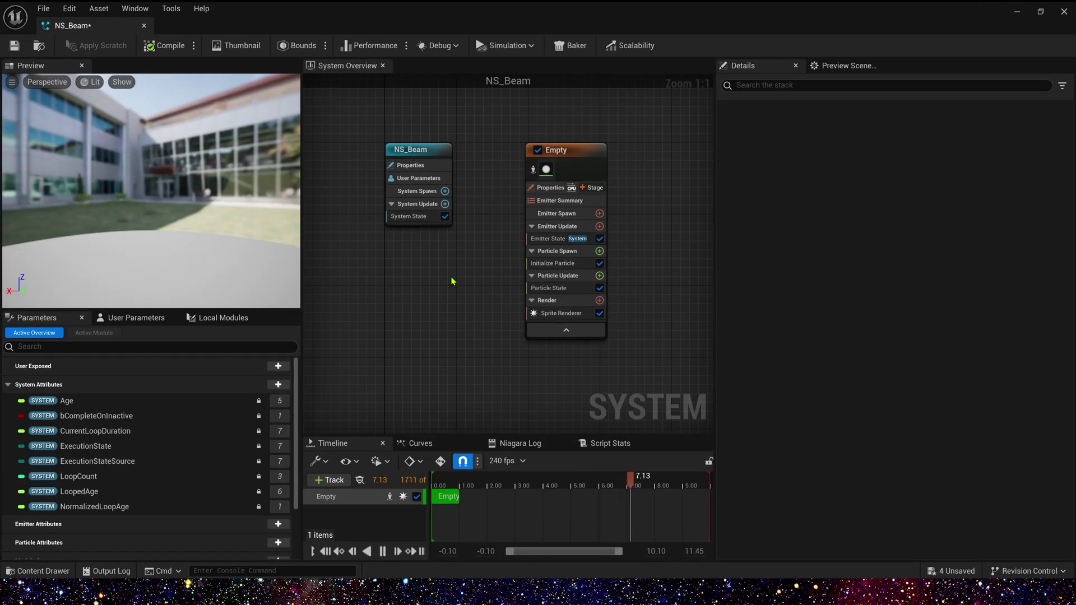
Rename the Empty emitter in the NS_Beam system as Beam.
double_click(558, 150)
text(B)
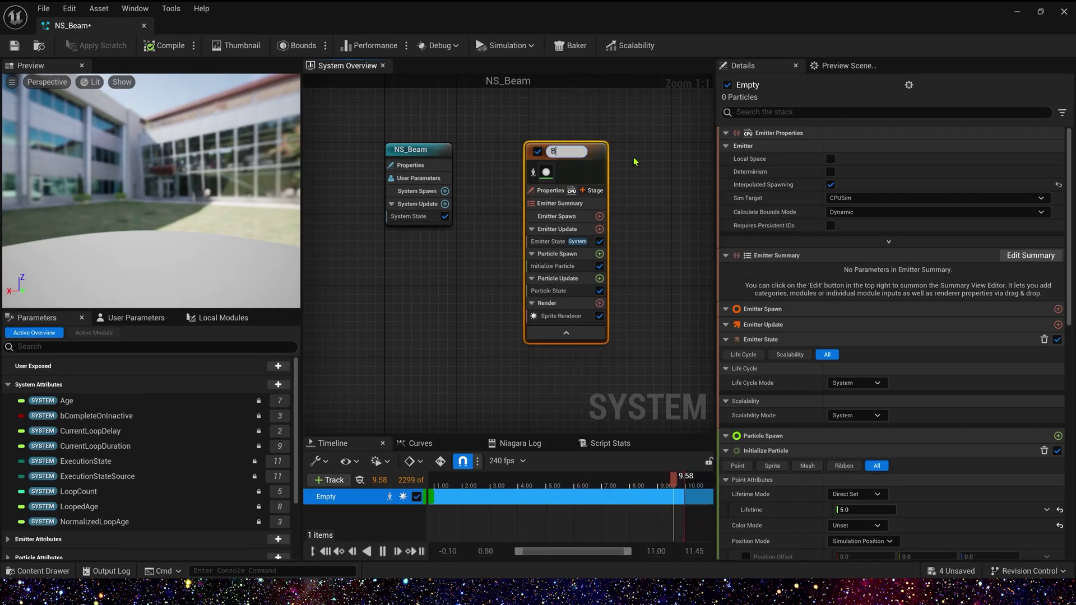
text(eam)
key(Return)
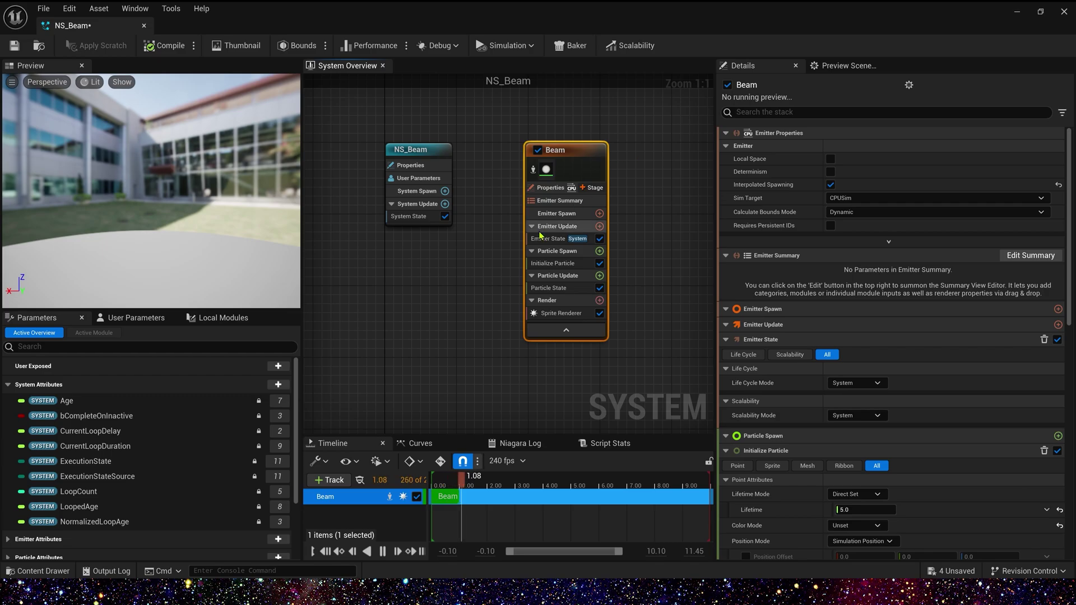
Set the Beam emitter's life cycle mode to Self and loop behavior to Once, and disable killing particles when their lifetime has elapsed.
click(545, 240)
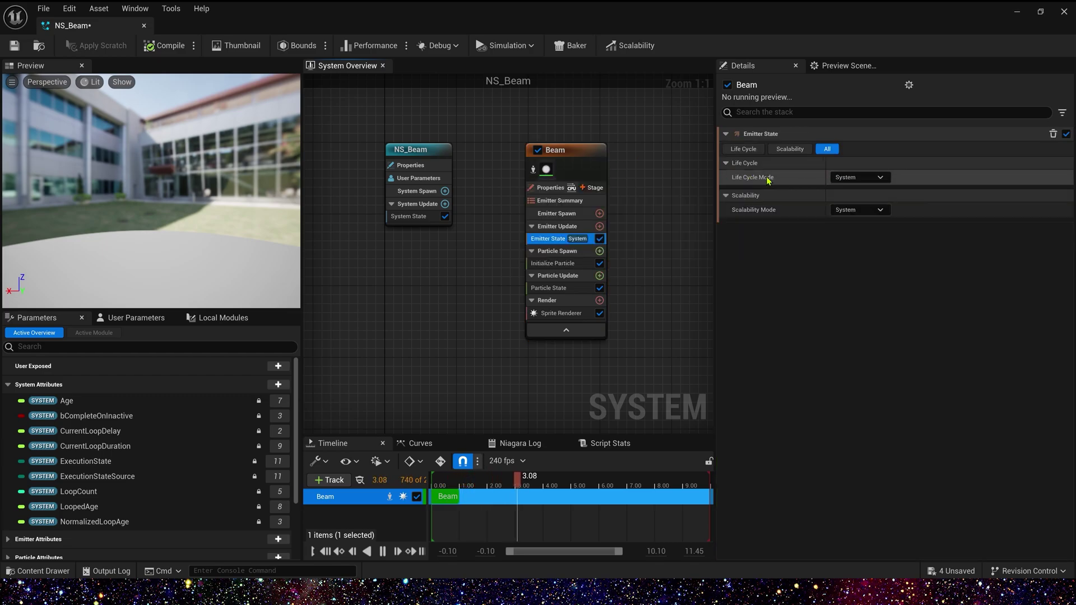
click(868, 180)
click(857, 206)
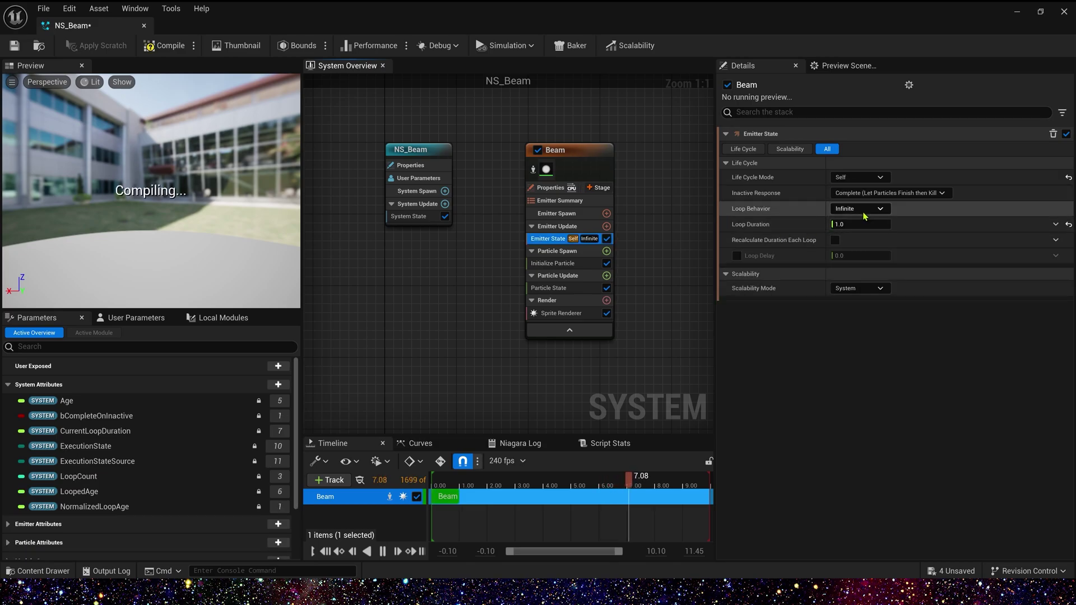
click(859, 209)
click(877, 238)
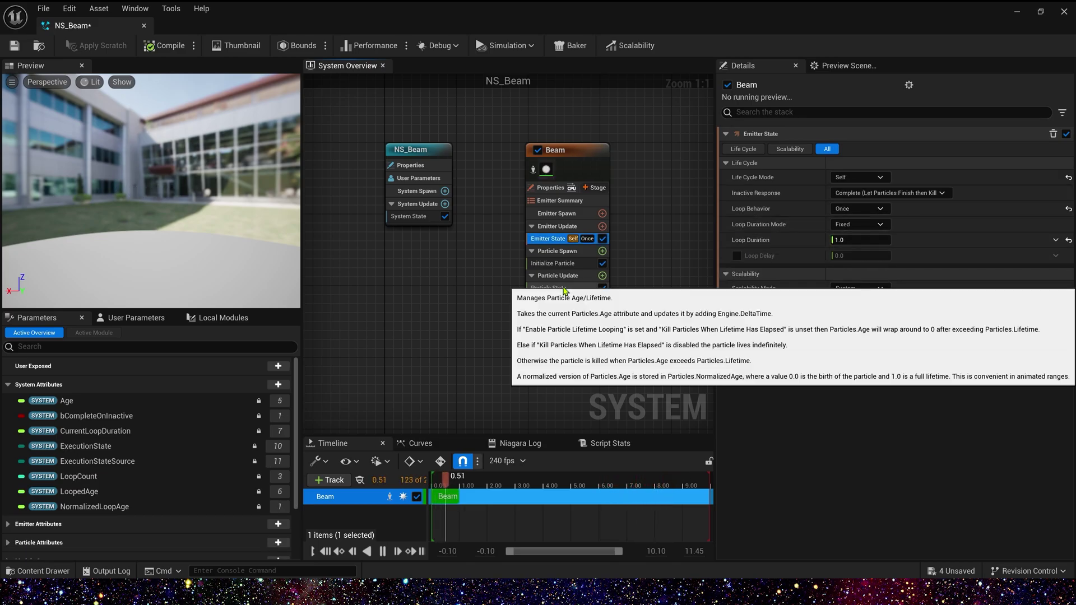
click(552, 288)
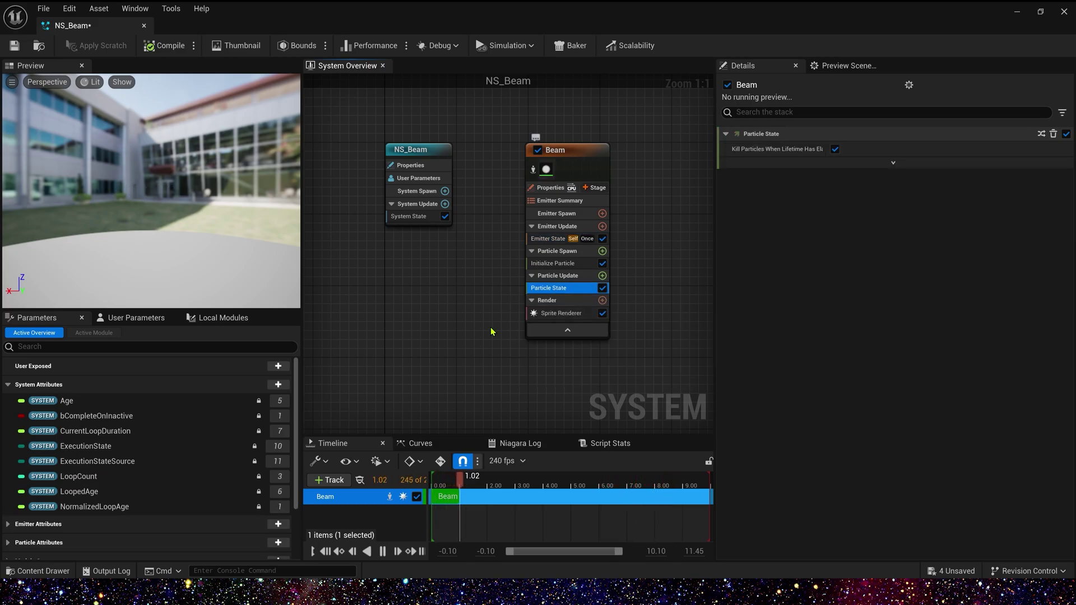
click(834, 149)
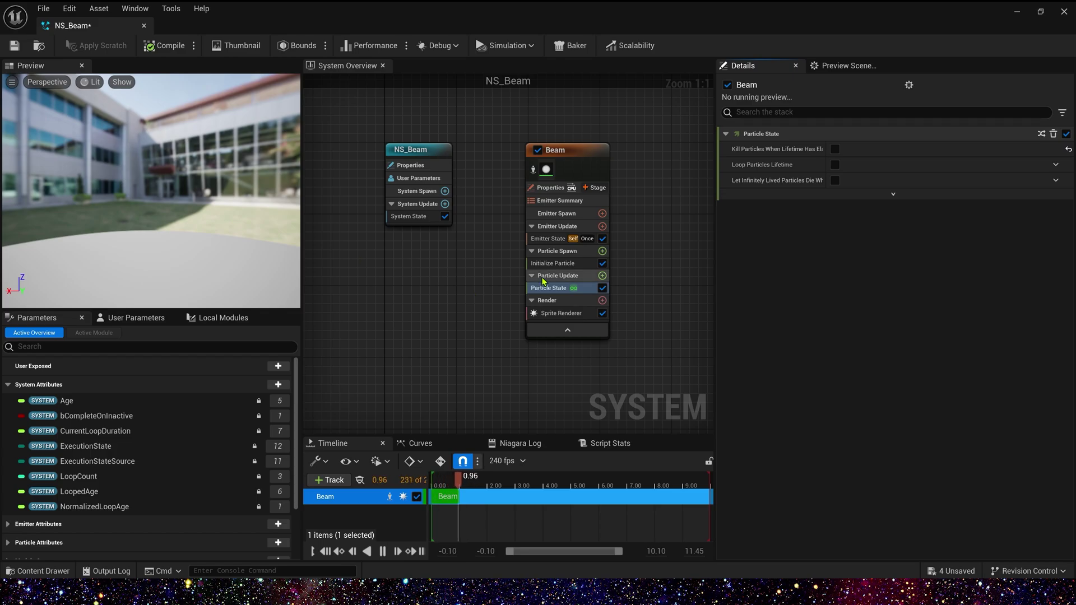
Add a Beam Emitter Setup module to the Emitter Update group of the Beam emitter.
click(555, 239)
click(602, 226)
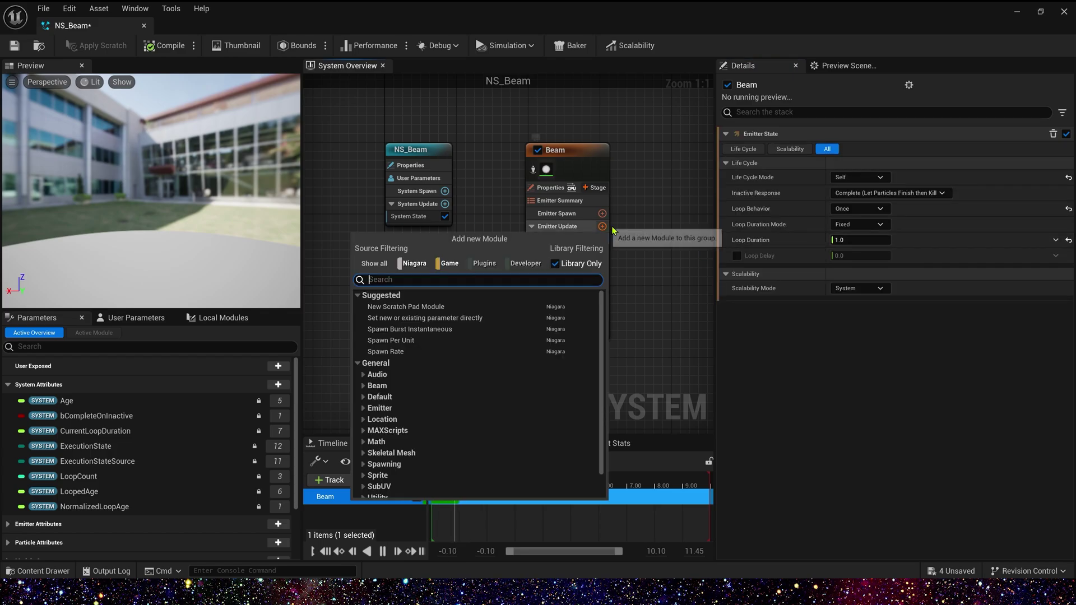
text(be)
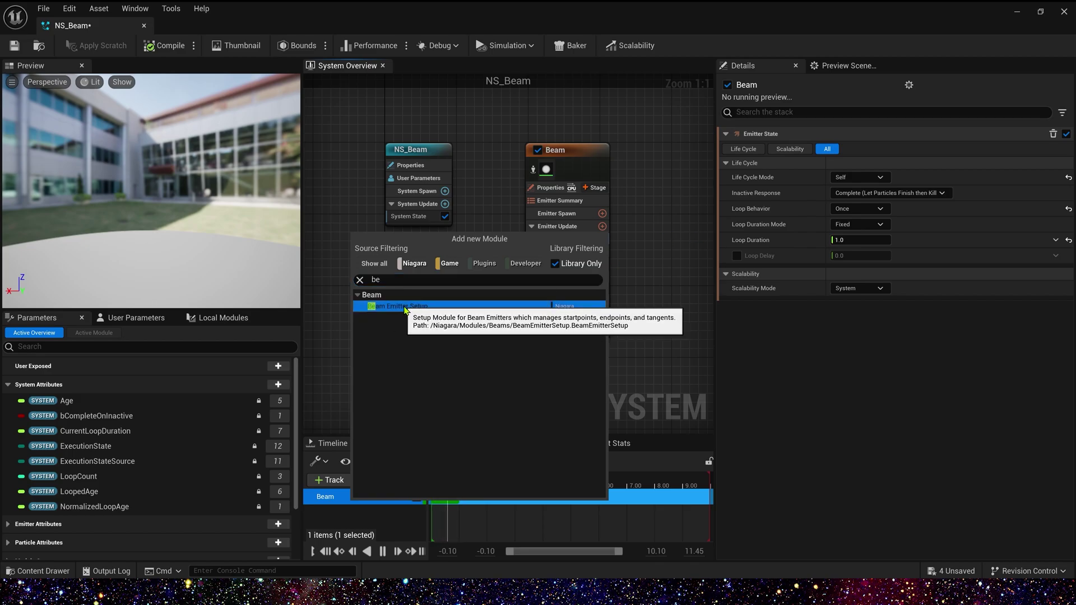
click(423, 307)
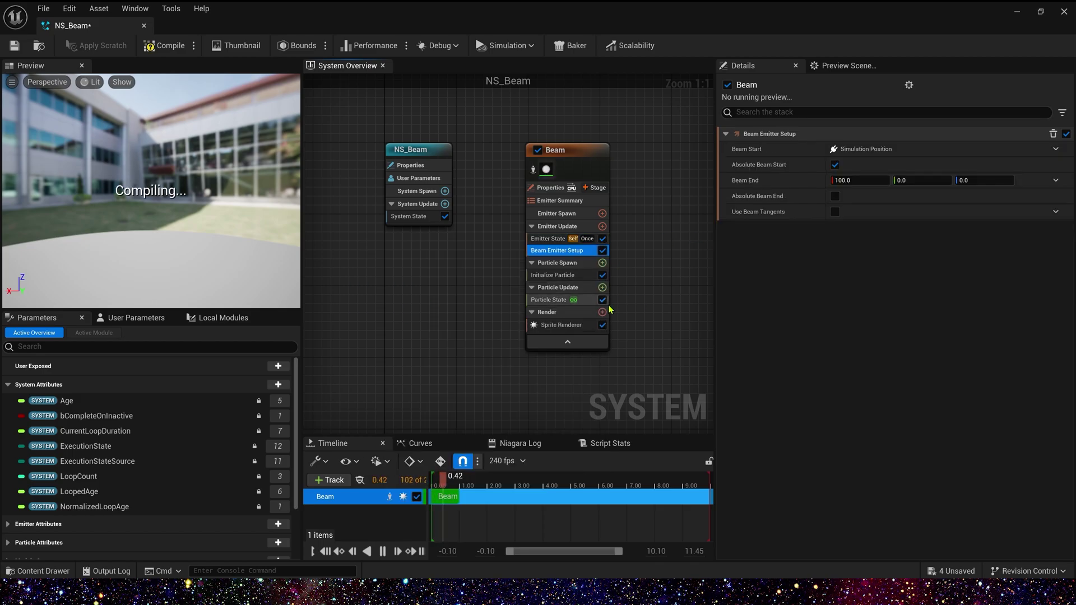
Add a Spawn Burst Instantaneous module to Emitter Update with a spawn count of 100.
click(602, 226)
click(425, 328)
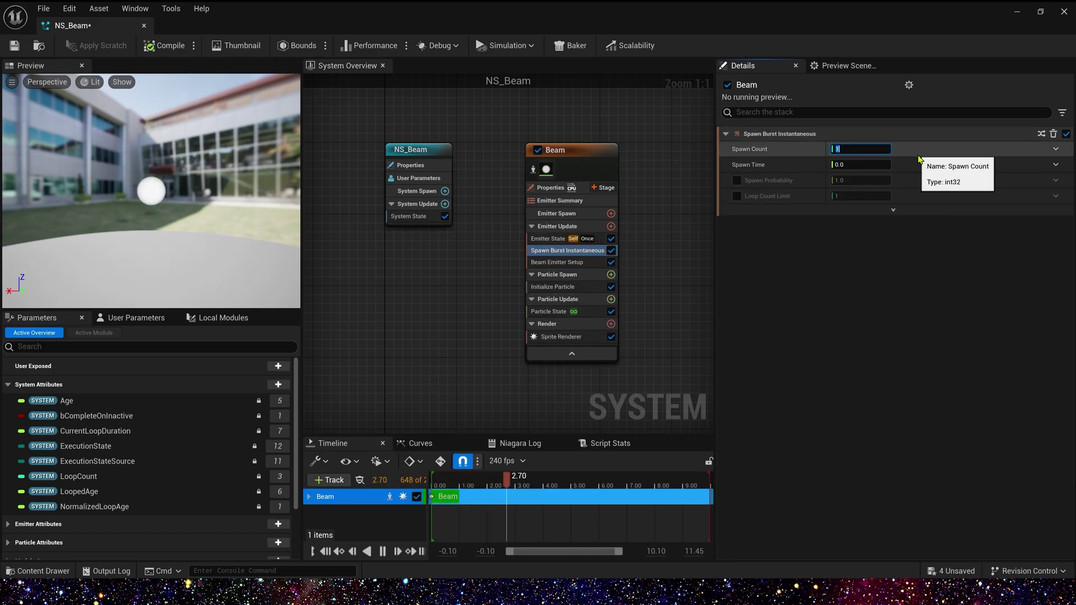
text(00)
key(Return)
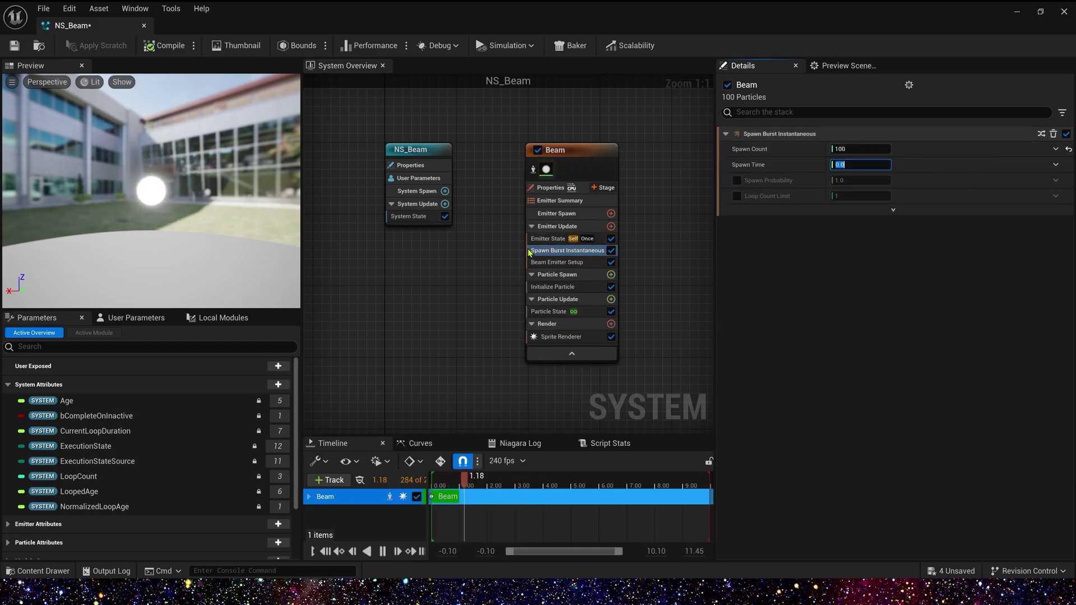
Replace the Beam emitter's Sprite Renderer with a Ribbon Renderer.
click(566, 337)
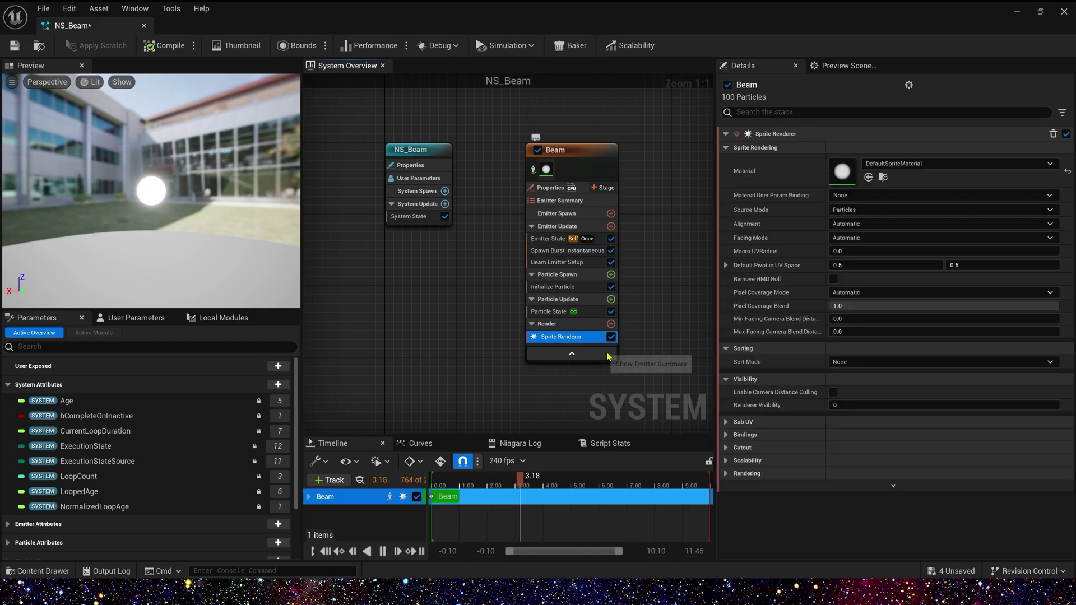
key(Delete)
click(611, 314)
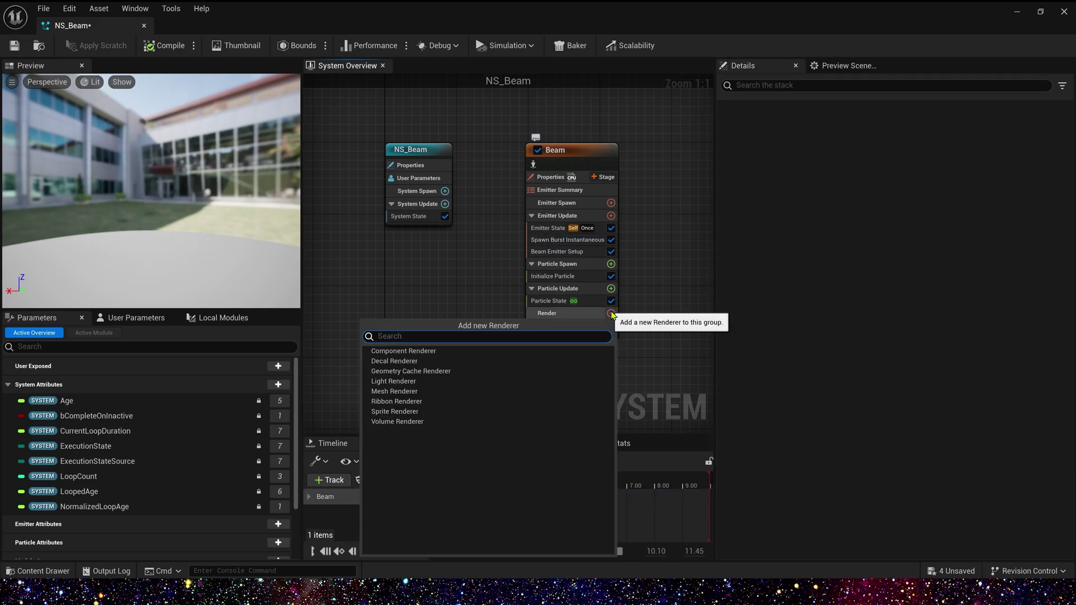
click(444, 403)
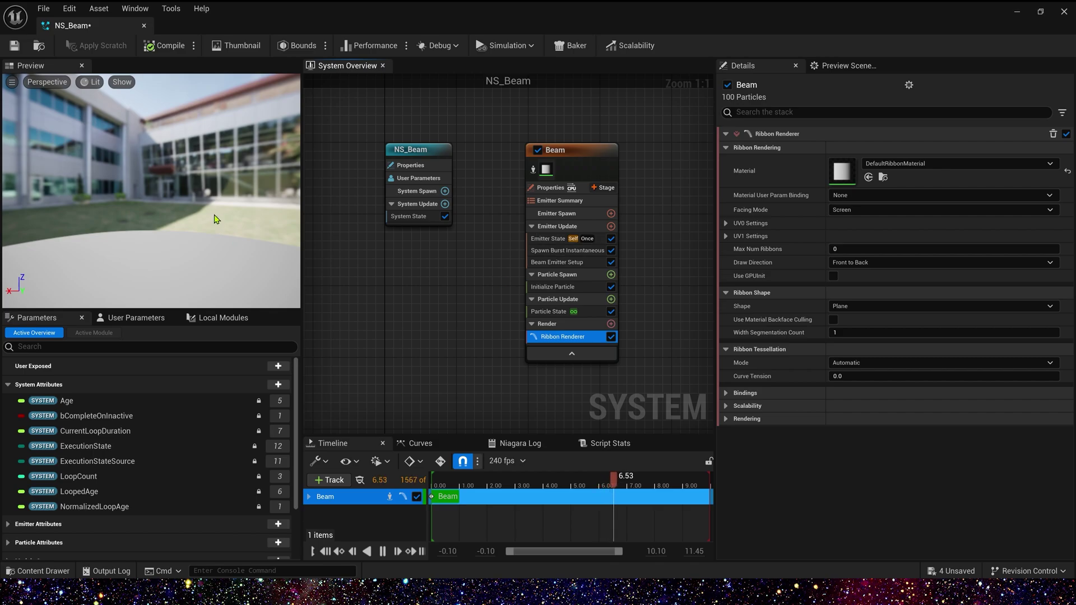
Add a Spawn Beam module to the Particle Spawn group and check the ribbon in the preview.
drag(148, 185, 173, 123)
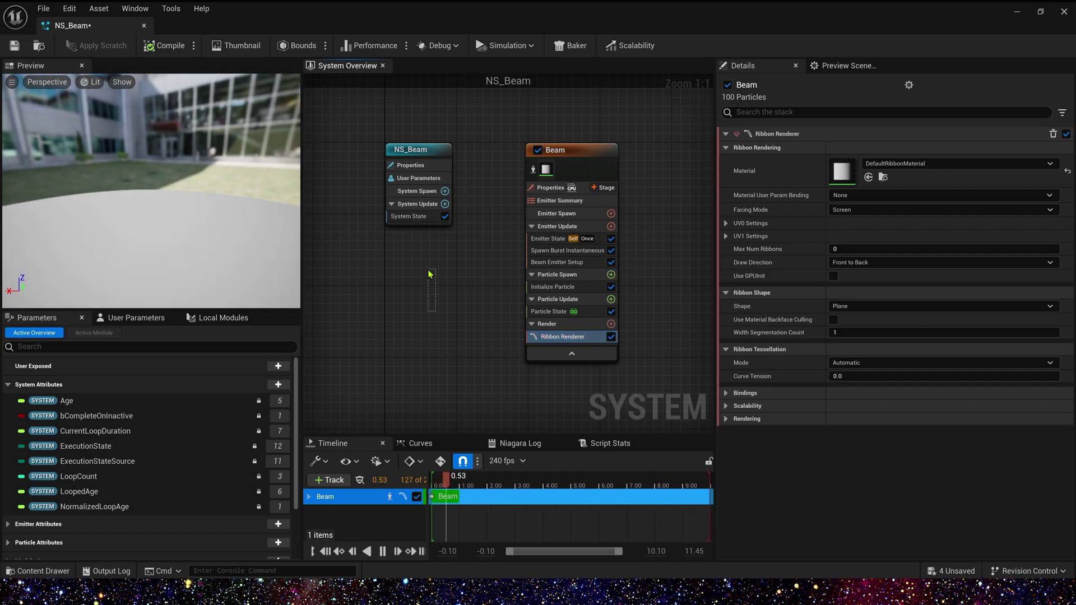
click(610, 274)
text(spawn)
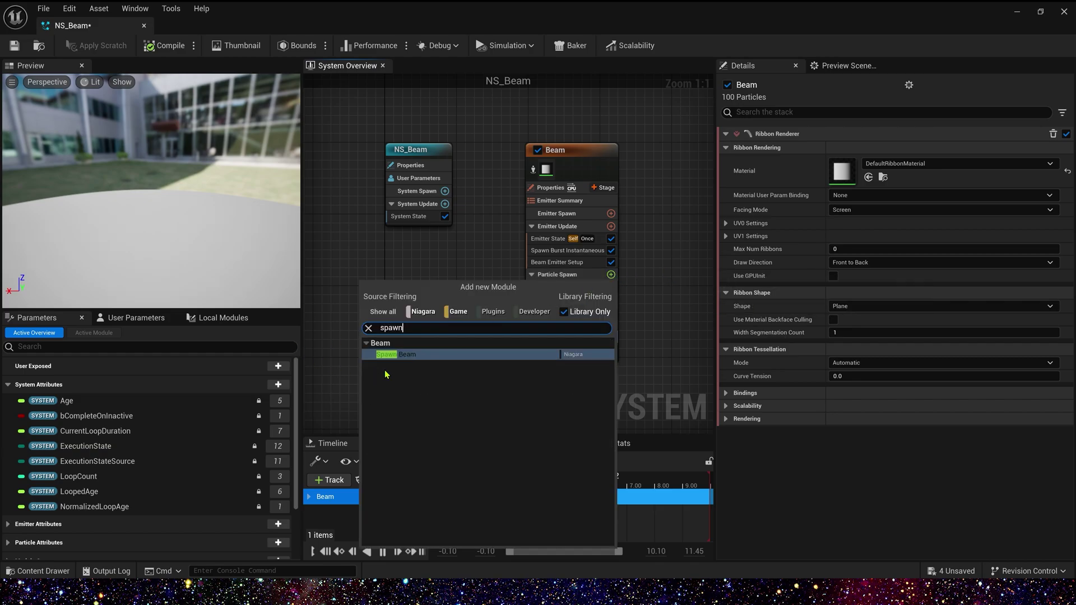
click(406, 354)
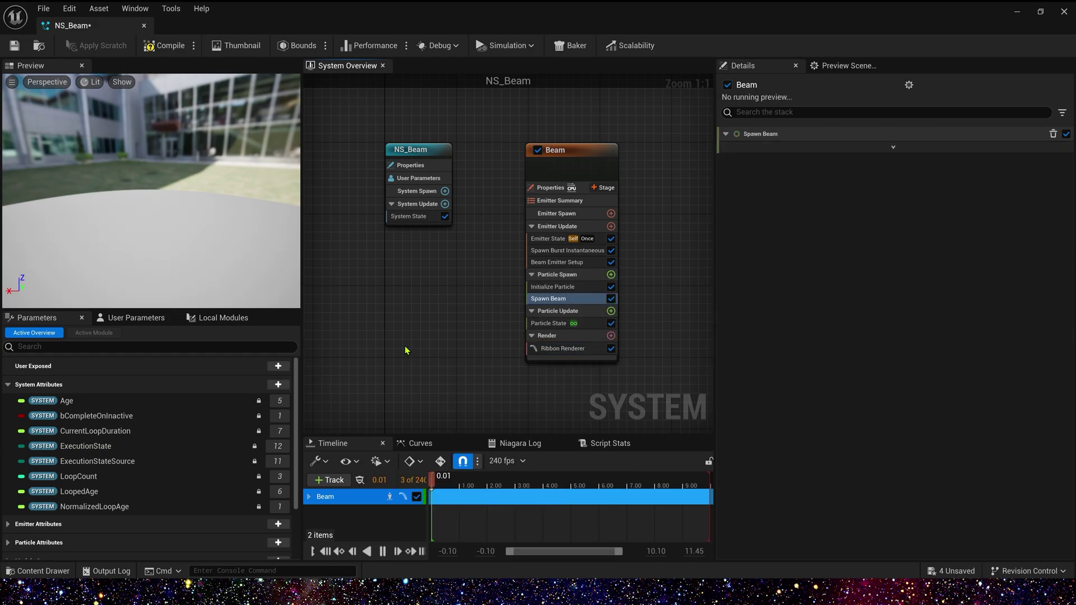
drag(204, 207, 117, 179)
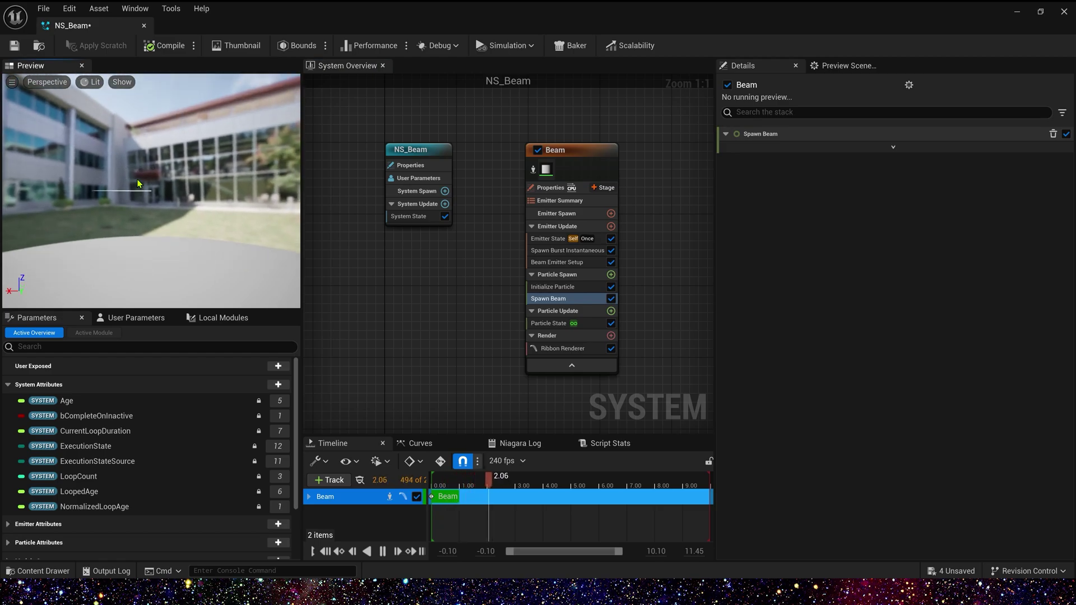
Set Ribbon Width Mode to Direct Set in Initialize Particle, with a ribbon width of 20.
click(563, 287)
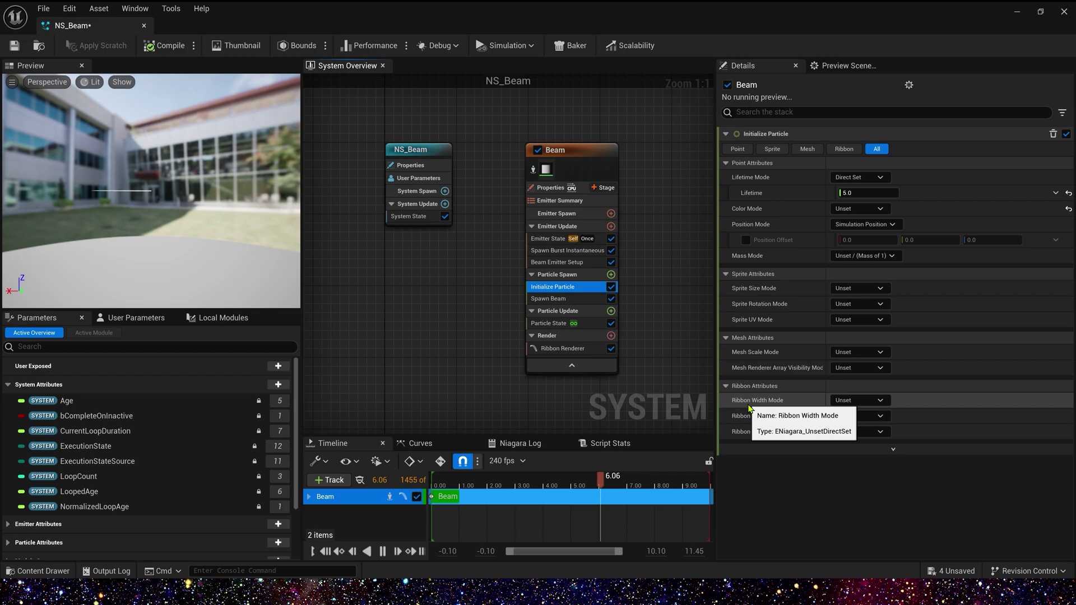
click(858, 400)
click(852, 430)
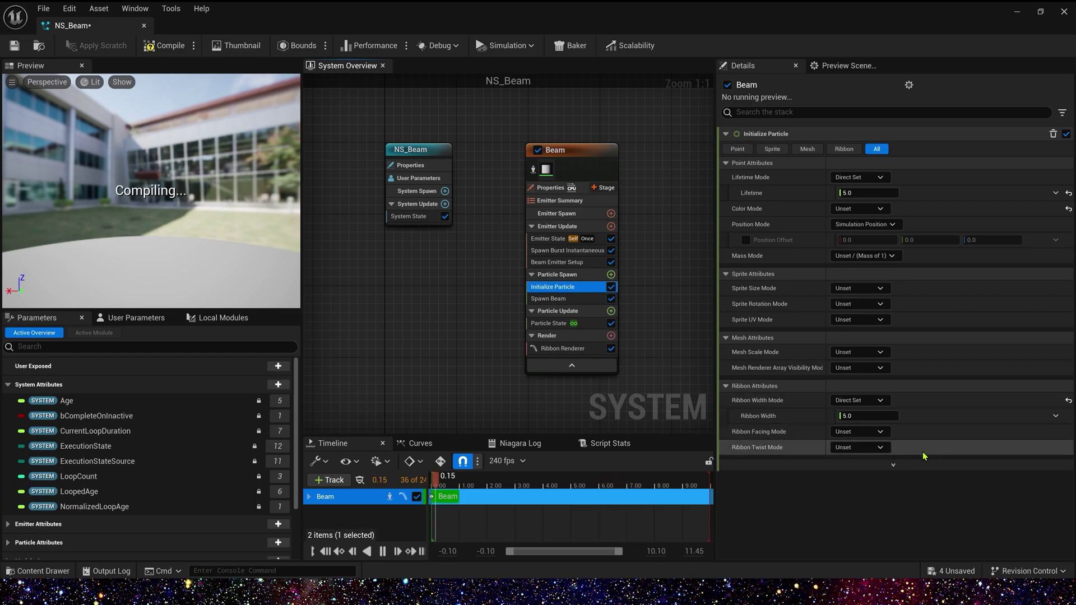
click(864, 418)
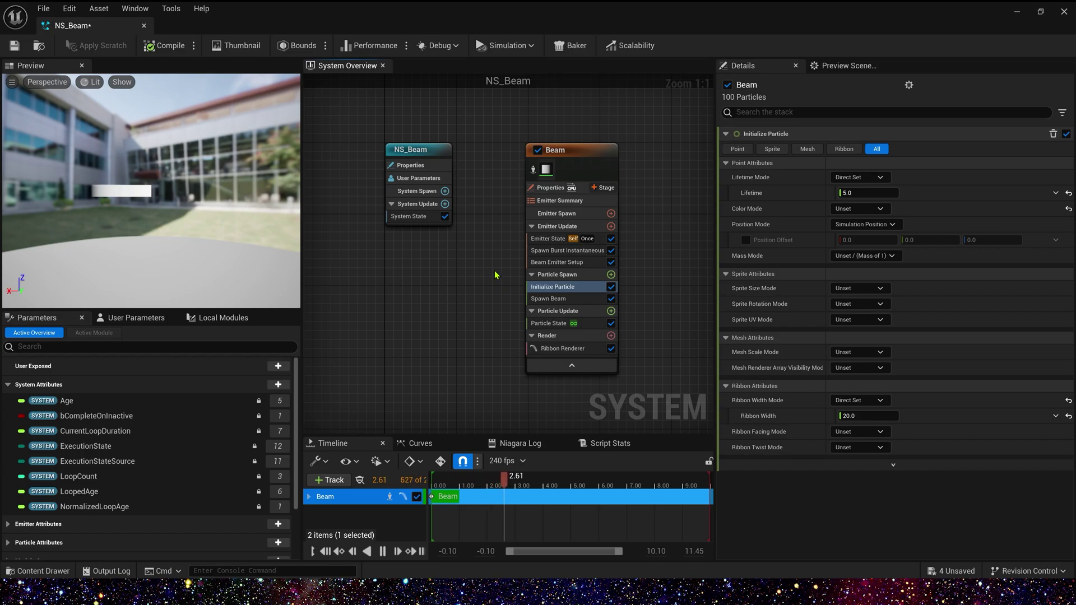
Set Beam End to 0, 0, 500 in Beam Emitter Setup and save the NS_Beam system.
click(581, 263)
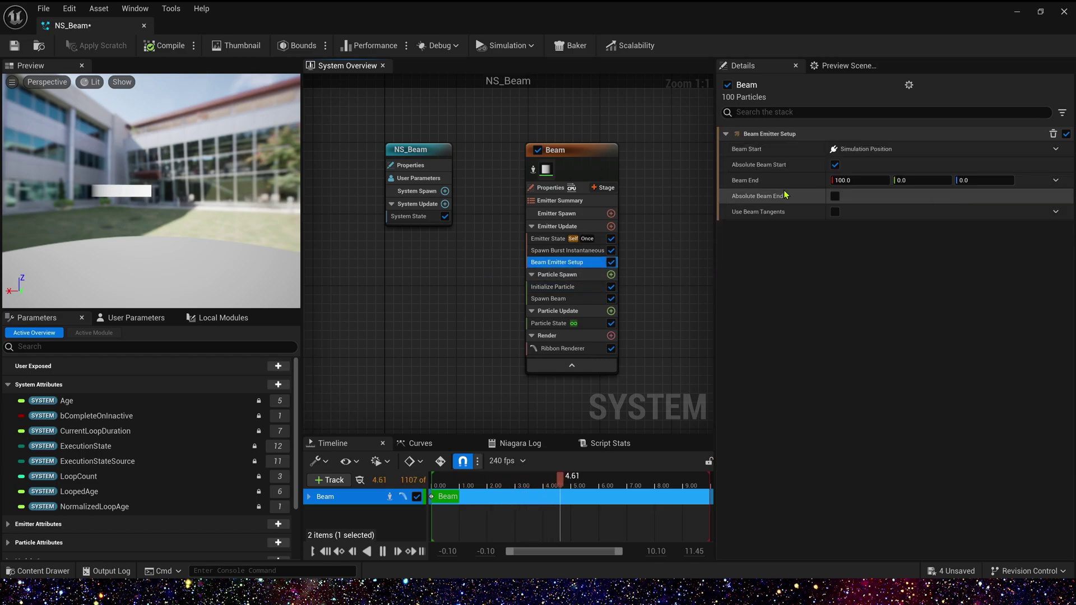
click(864, 184)
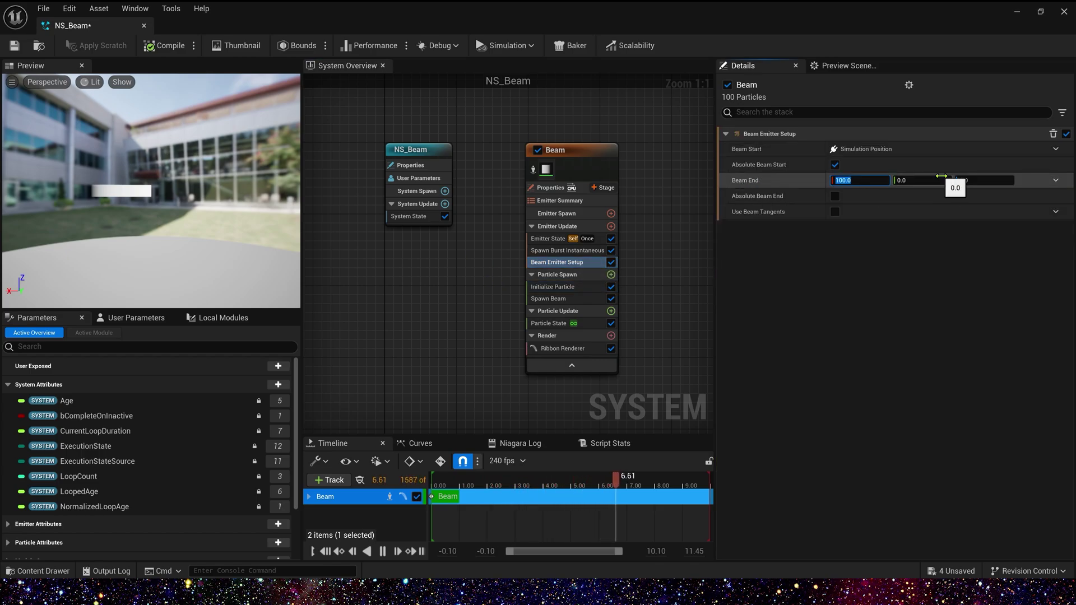
text(0)
key(Tab)
key(Tab)
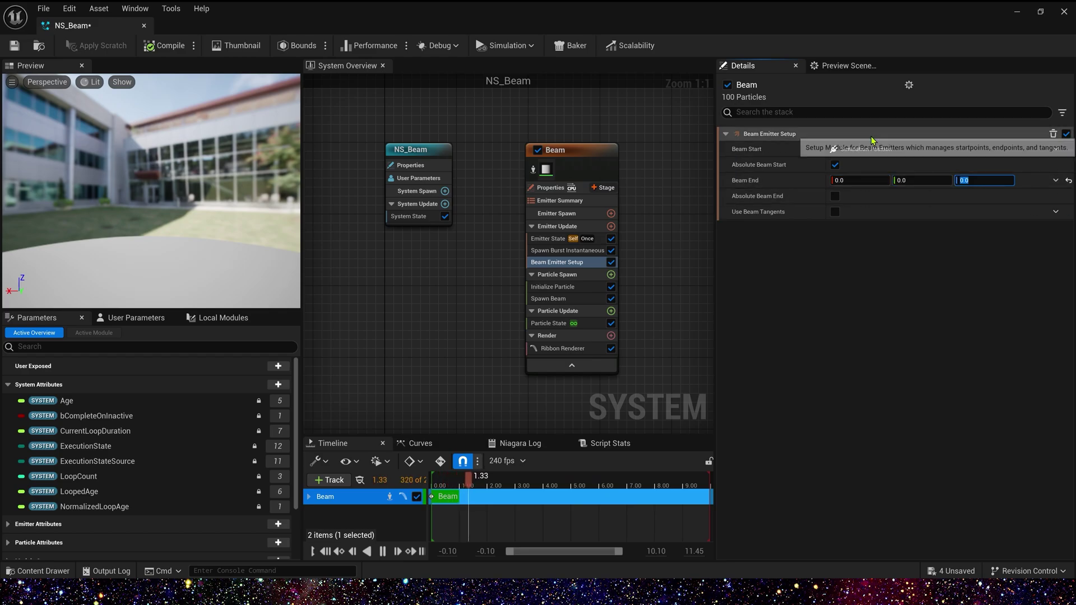
text(500)
key(Return)
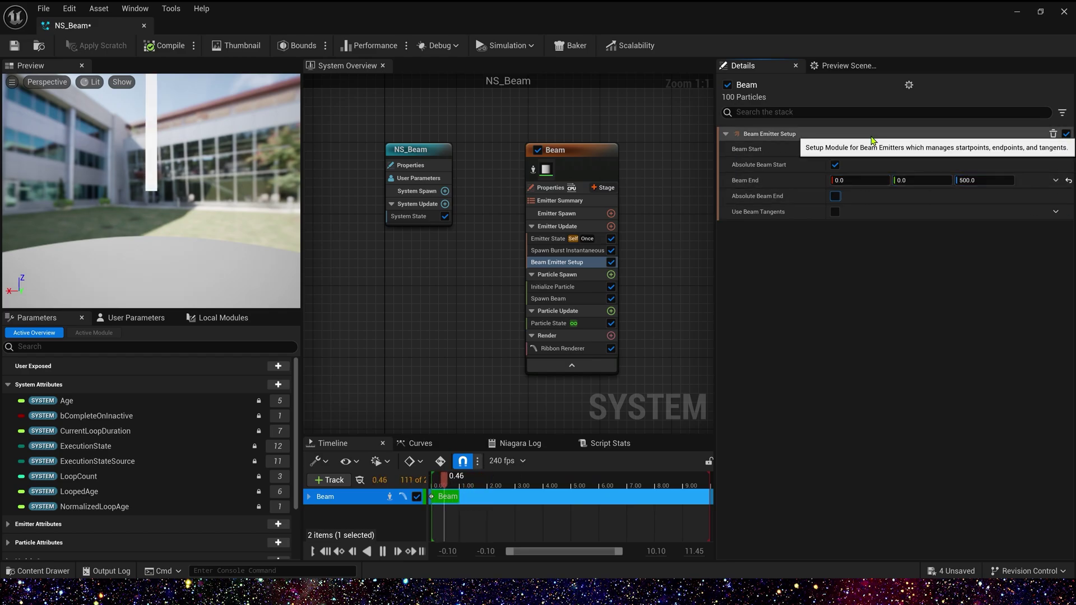
click(14, 46)
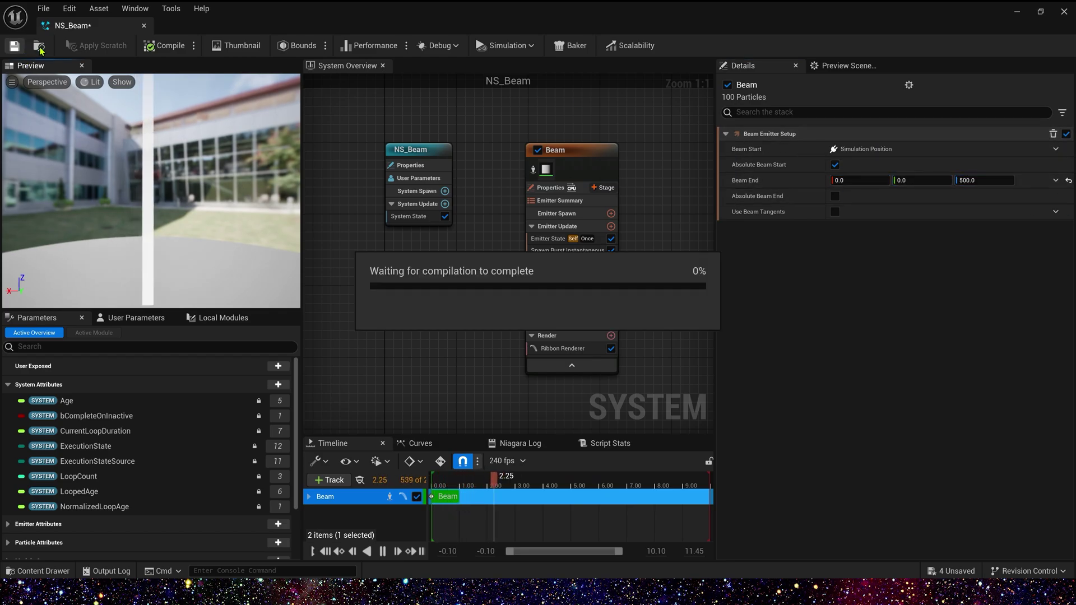
Place an NS_Beam instance on the level's floor, view it up close, and reopen the NS_Beam system for editing.
click(1017, 12)
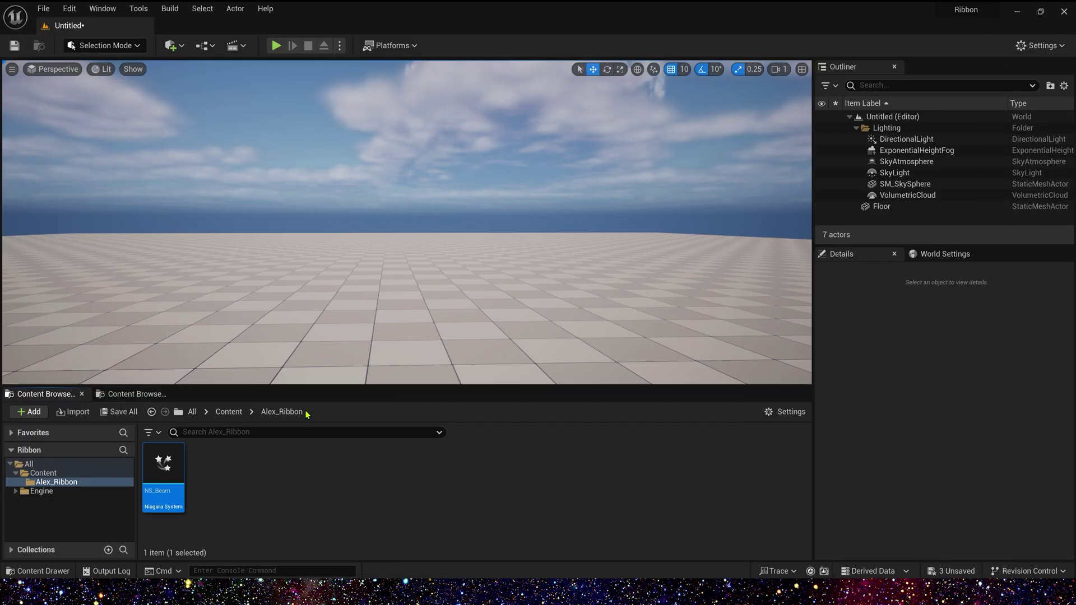
drag(163, 465, 437, 309)
right_drag(319, 208, 319, 229)
key(w)
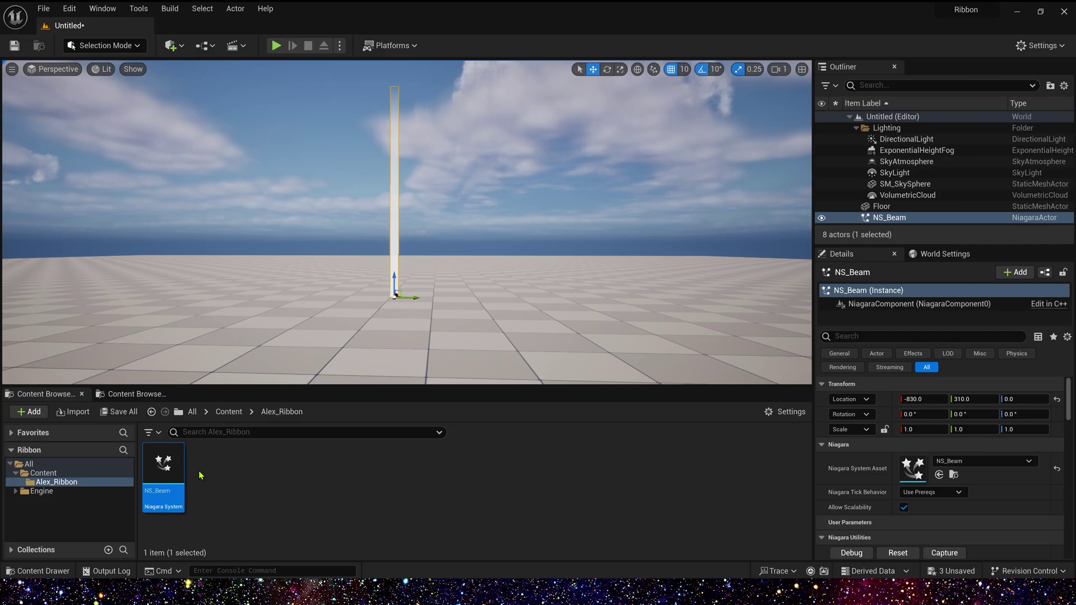
double_click(180, 468)
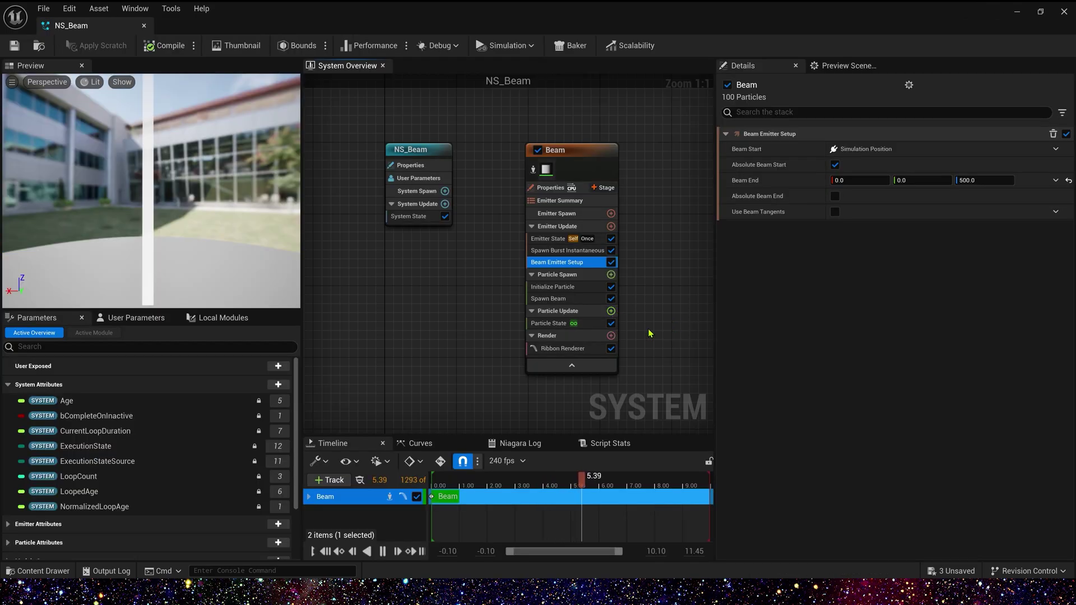
Add a Color module to the Particle Update group and drive its color with Color from Curve.
click(611, 311)
text(colo)
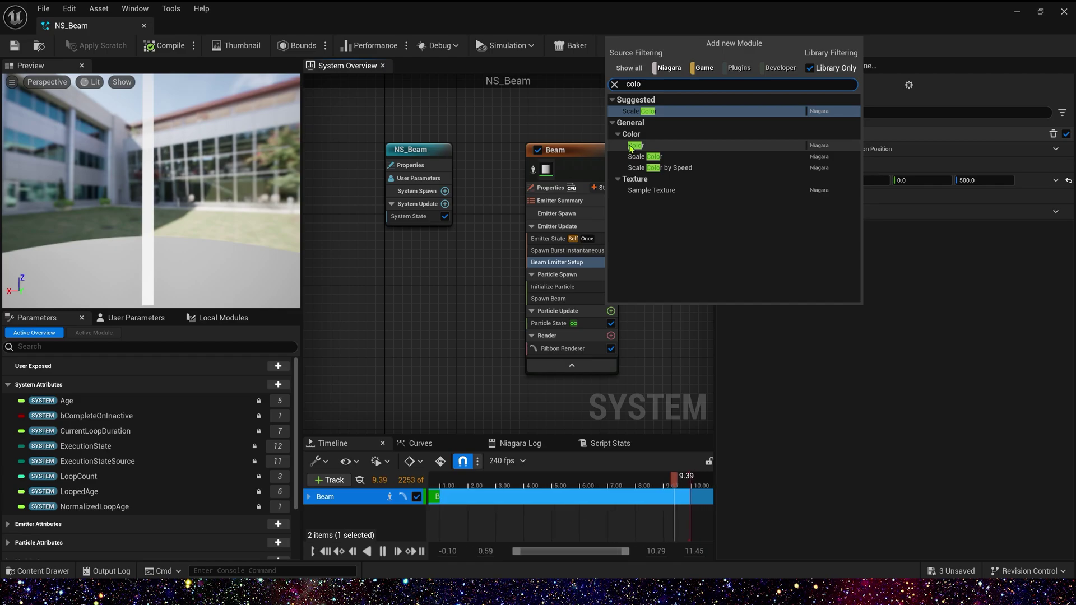
click(650, 147)
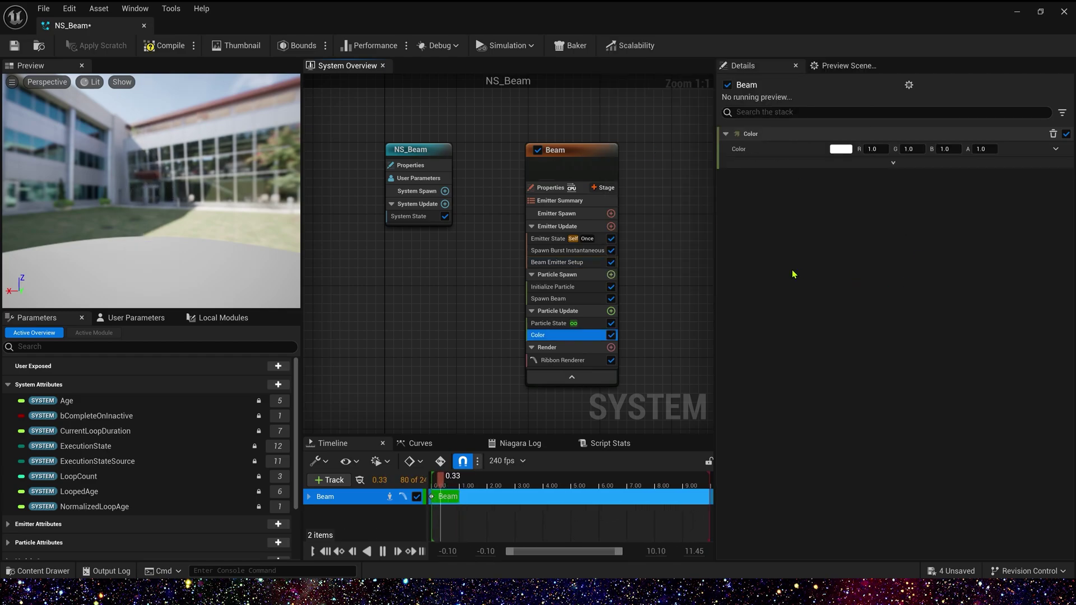
click(1056, 149)
text(cur)
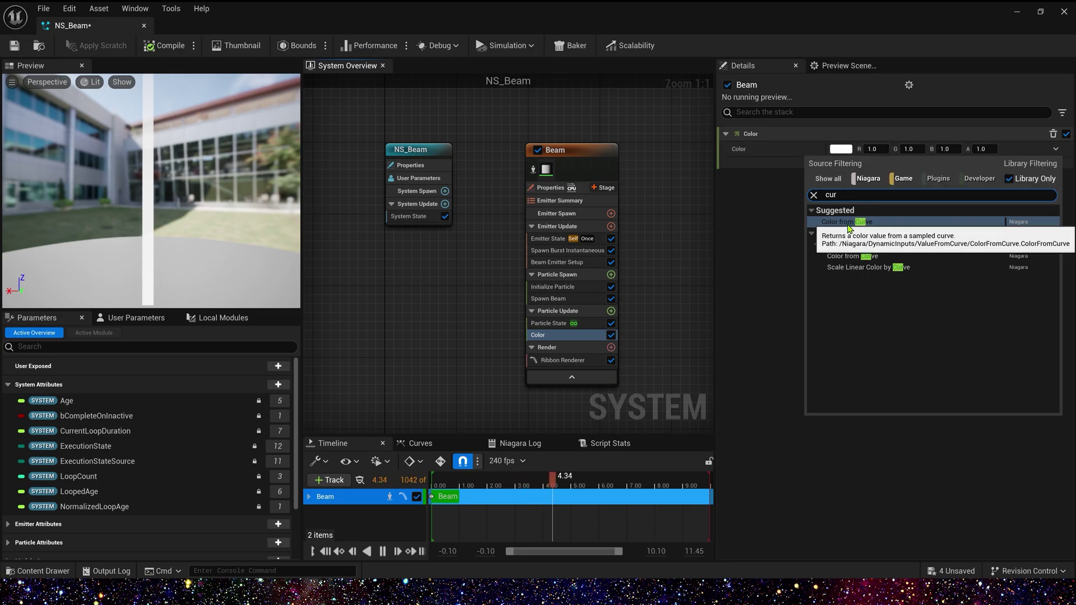
key(Return)
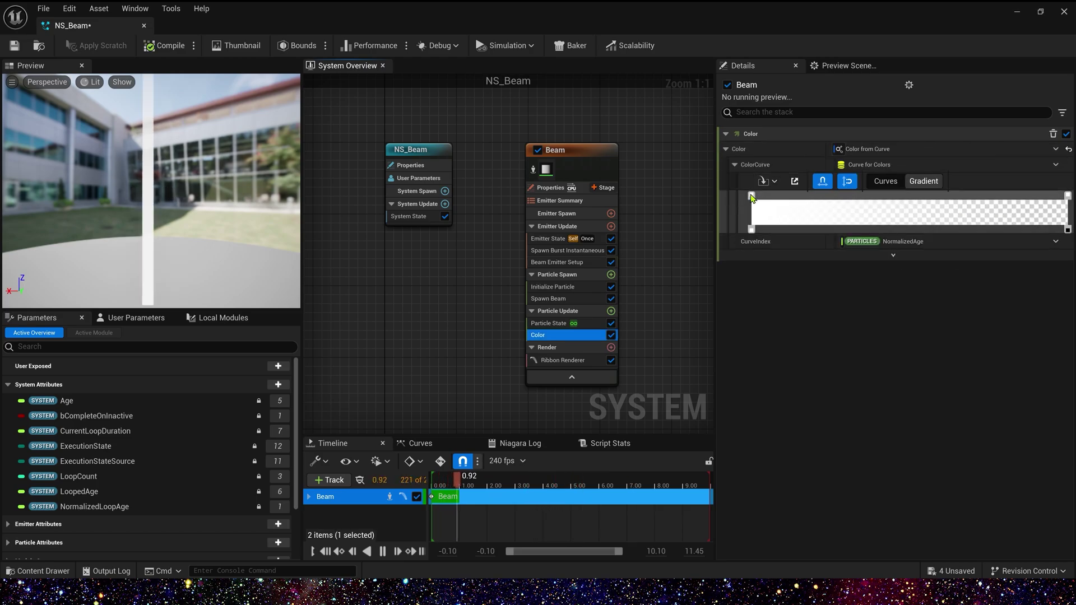
Color the gradient's starting stop purple and add a turquoise stop about a fifth of the way along.
click(752, 197)
double_click(751, 197)
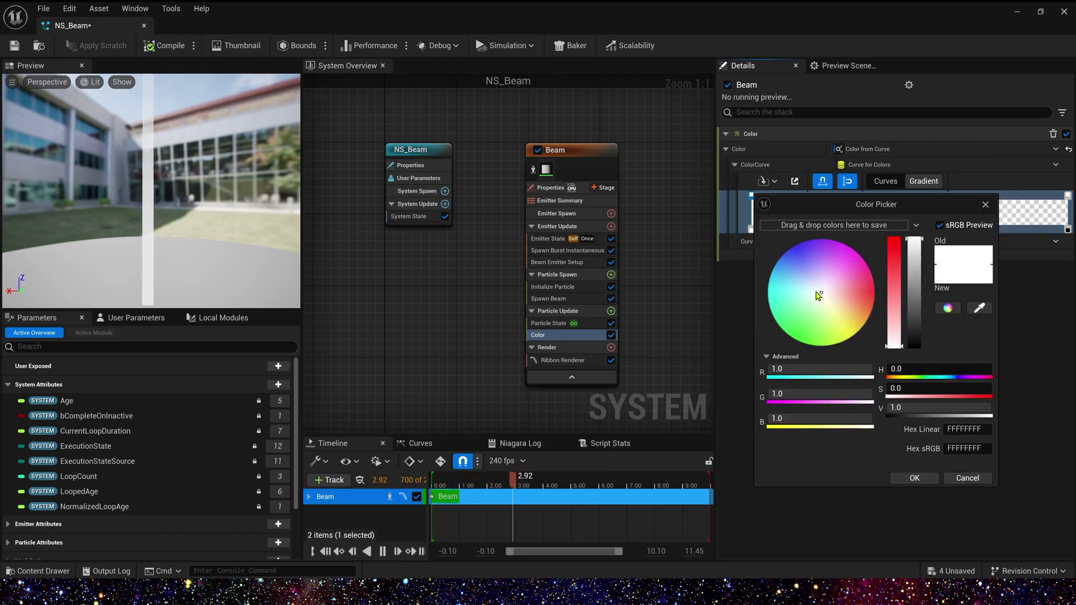
drag(801, 262, 805, 241)
click(912, 480)
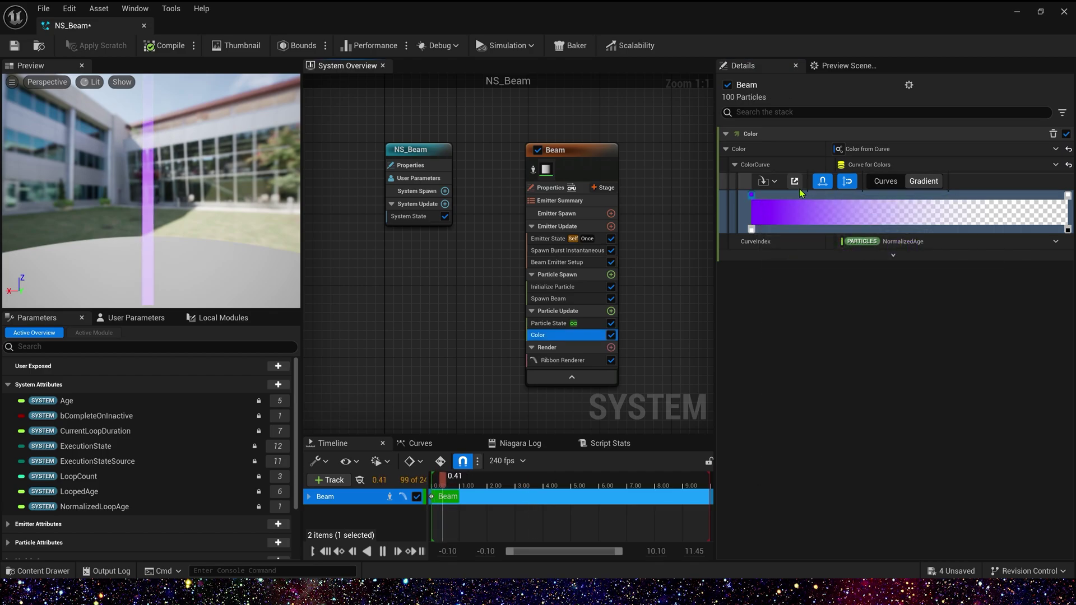
click(809, 195)
double_click(808, 195)
click(826, 291)
click(969, 479)
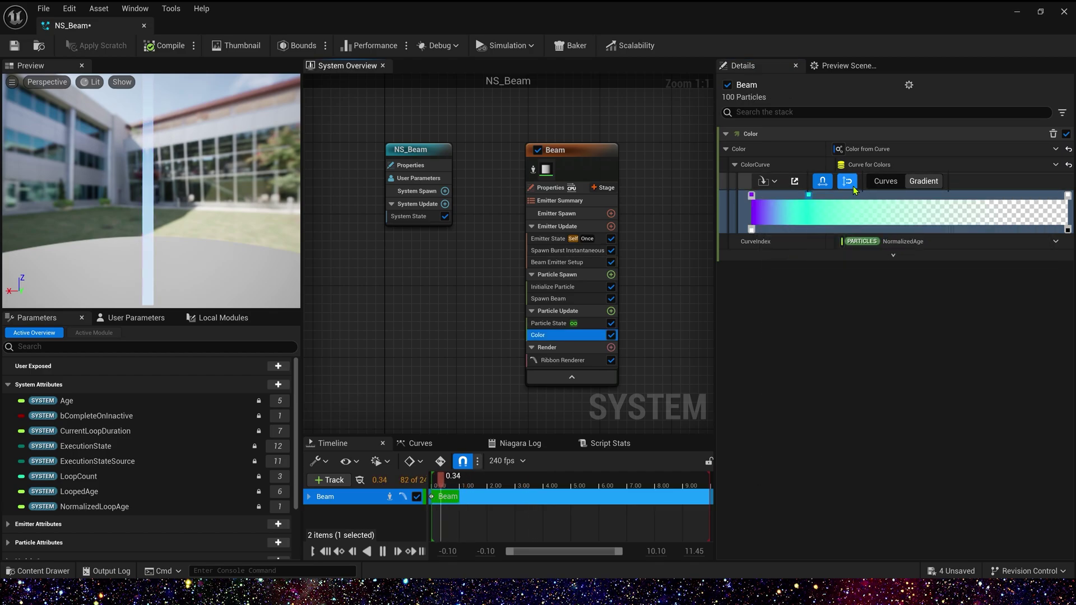
Add yellow-green, orange and pink color stops at even intervals along the rest of the gradient.
click(873, 195)
double_click(873, 195)
click(694, 337)
click(787, 479)
click(937, 196)
double_click(937, 196)
click(803, 311)
click(848, 479)
click(1005, 196)
double_click(1005, 195)
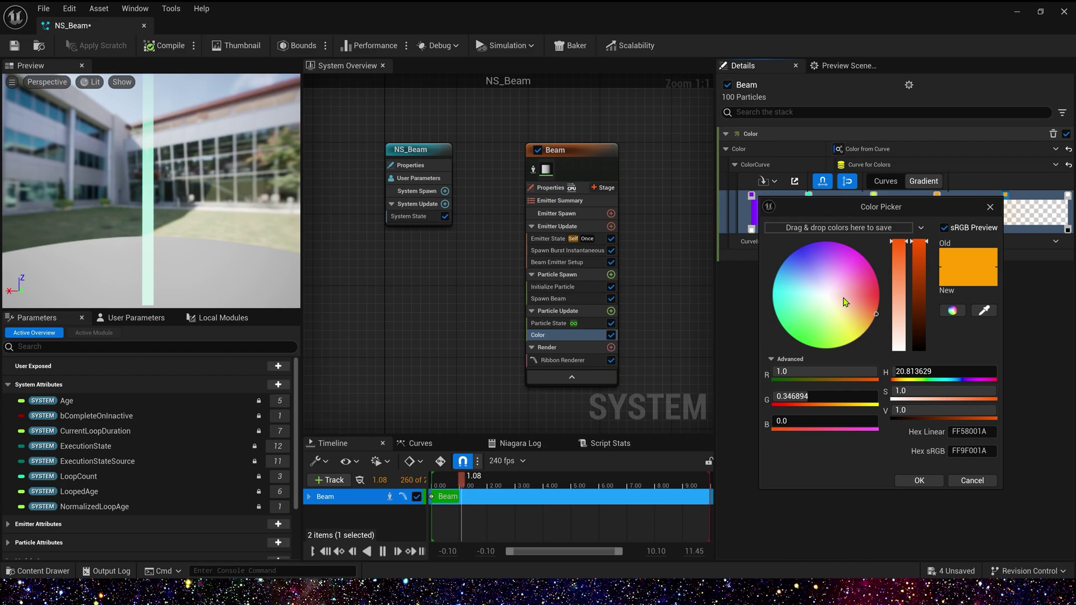
click(876, 281)
click(917, 479)
Color the gradient's final stop magenta and set the opacity of its end stop to 1.
double_click(1067, 196)
double_click(1067, 230)
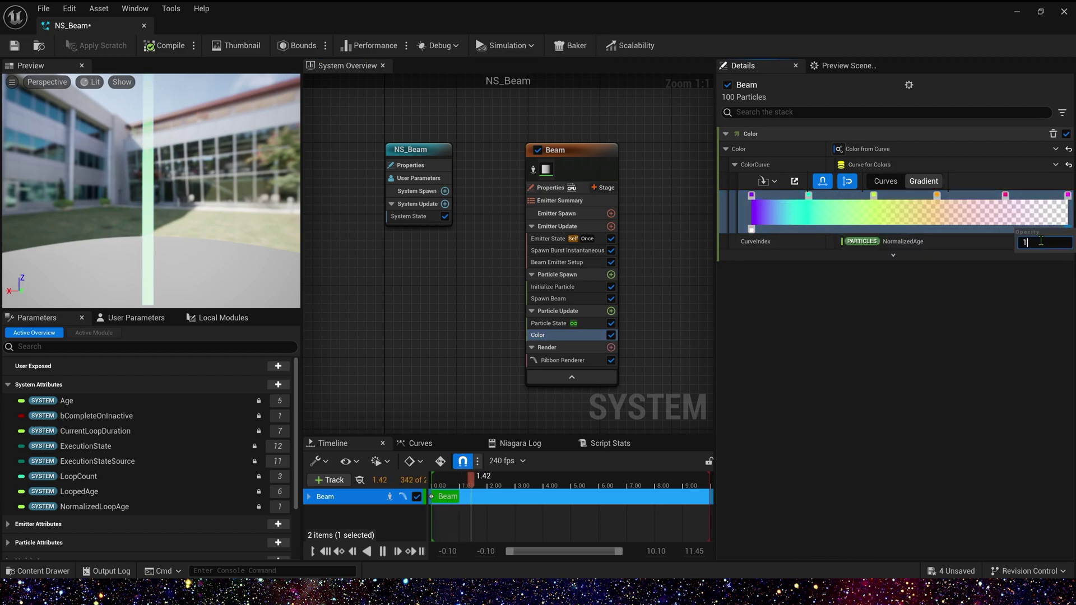
text(1)
key(Return)
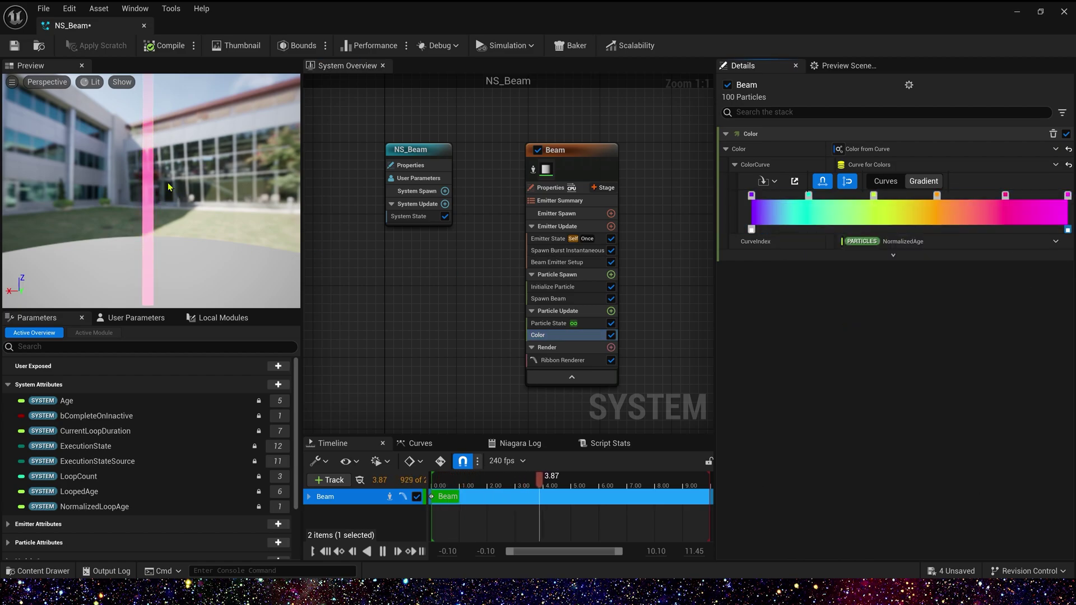
Link the color curve's CurveIndex to the Particles RibbonLinkOrder attribute and check the beam in the preview.
mouse_move(162, 167)
mouse_down()
mouse_move(155, 208)
mouse_move(159, 178)
mouse_up()
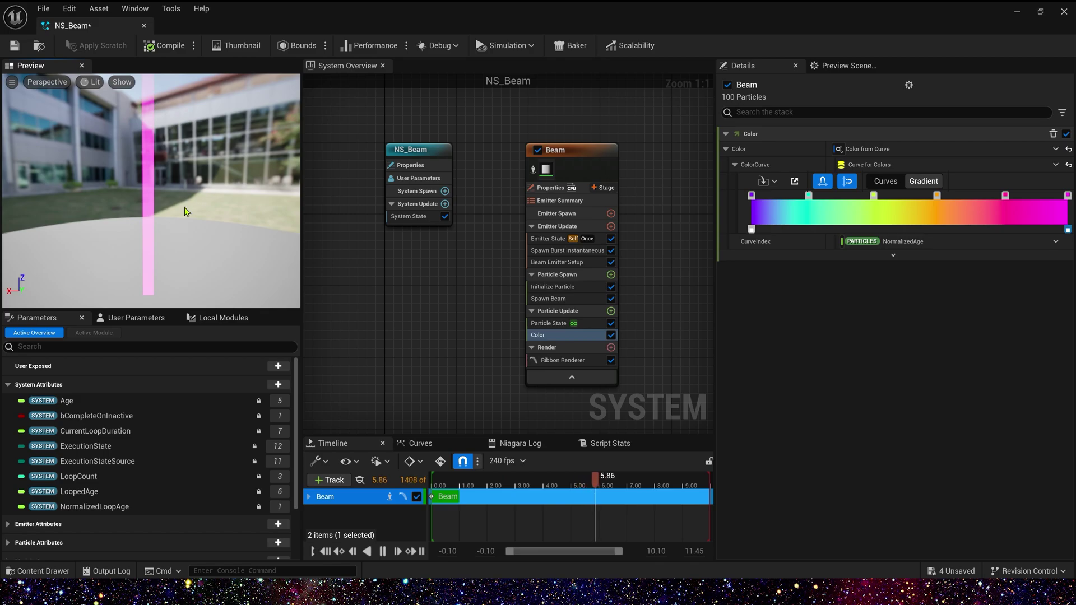
drag(147, 183, 134, 164)
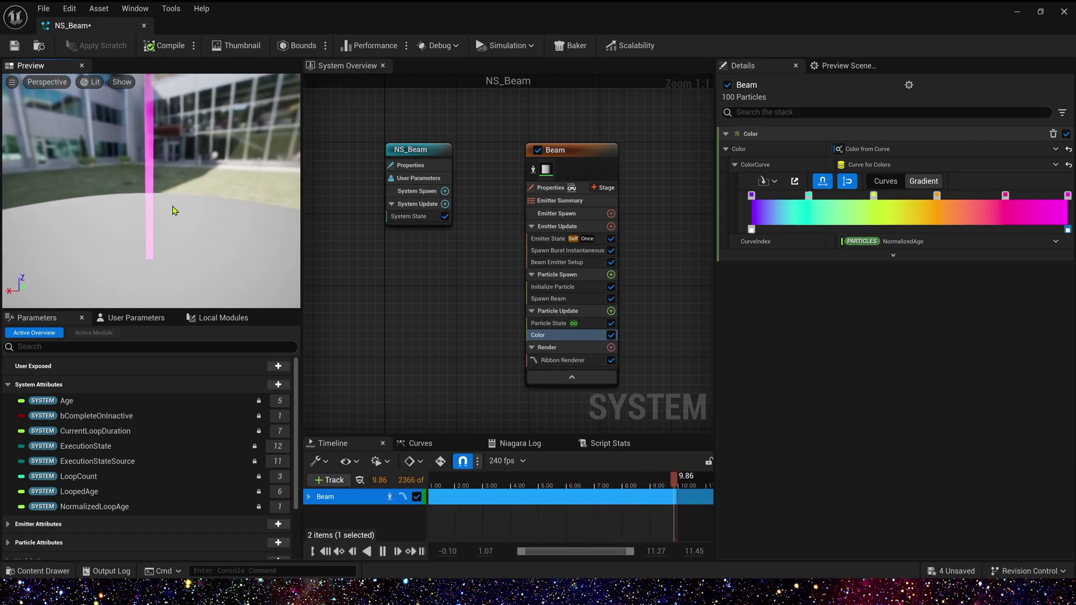
drag(172, 209, 172, 196)
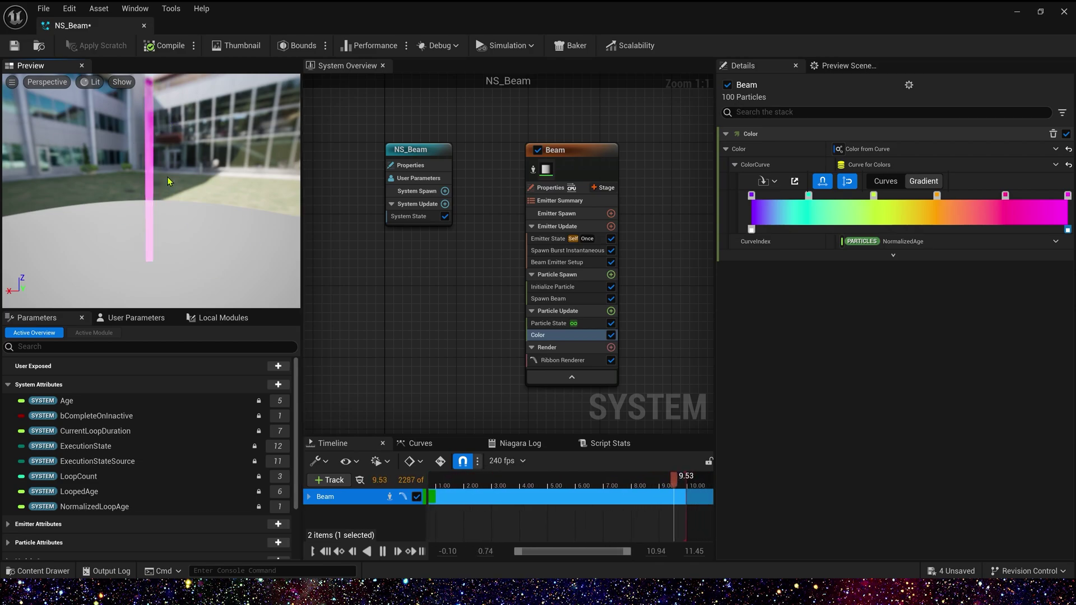
drag(199, 183, 53, 186)
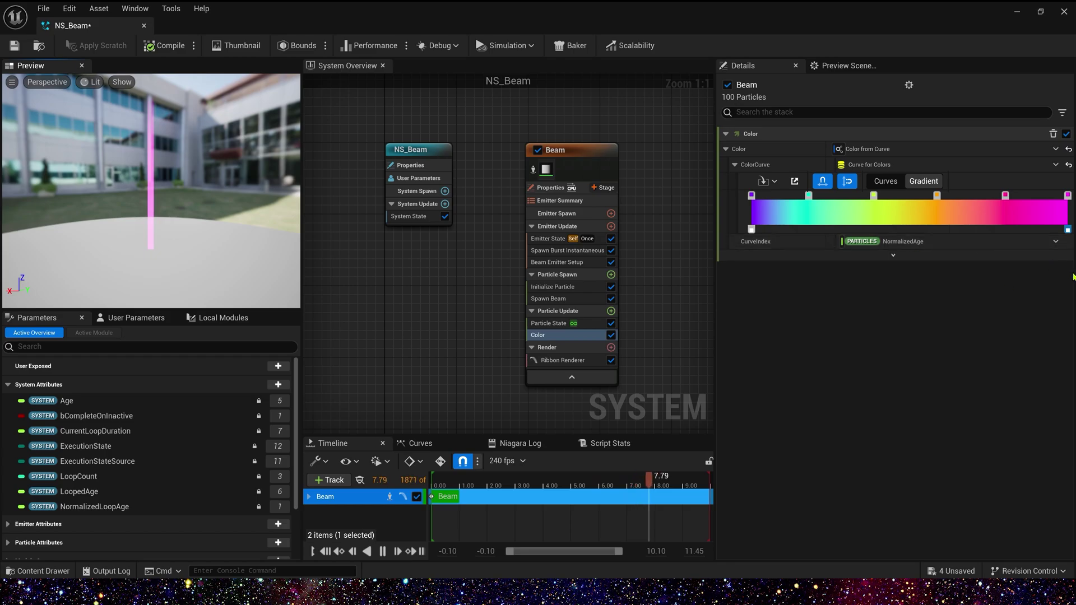
click(1055, 242)
text(ribb)
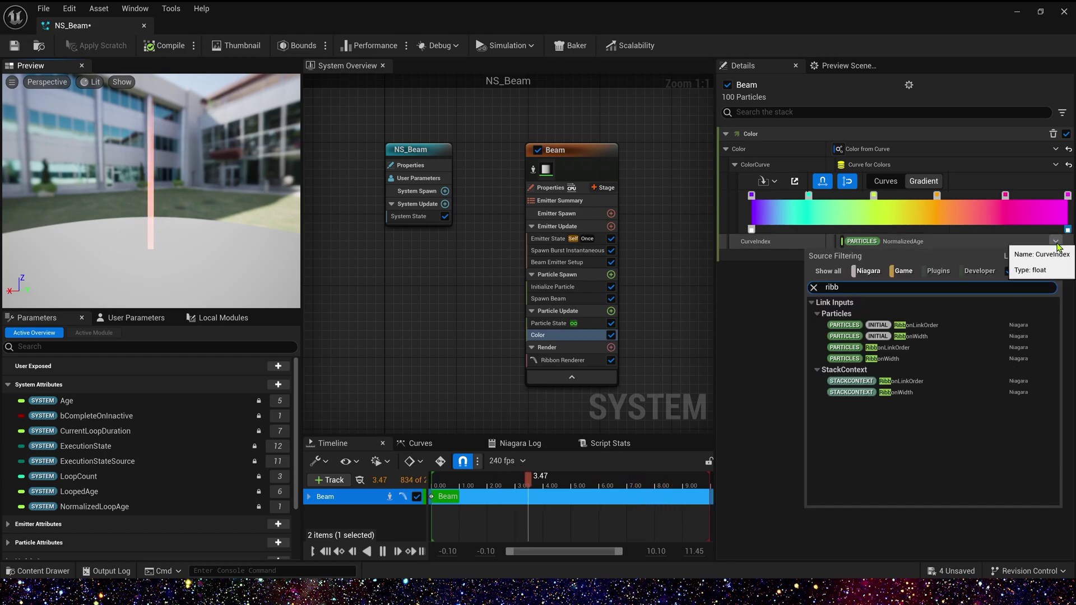
click(891, 348)
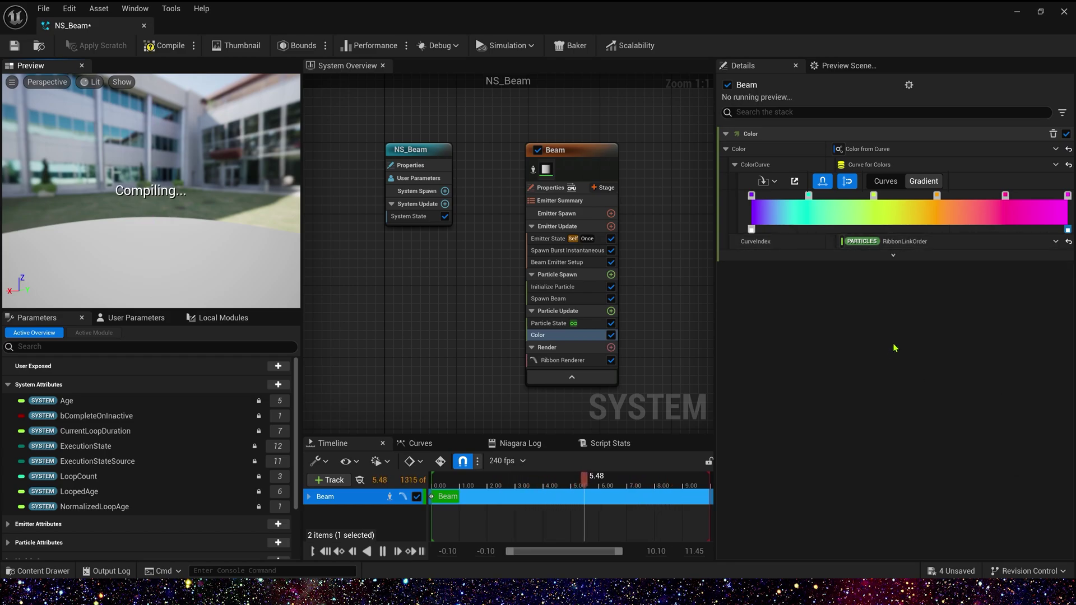
mouse_move(169, 227)
mouse_down()
mouse_move(174, 194)
mouse_move(172, 238)
mouse_up()
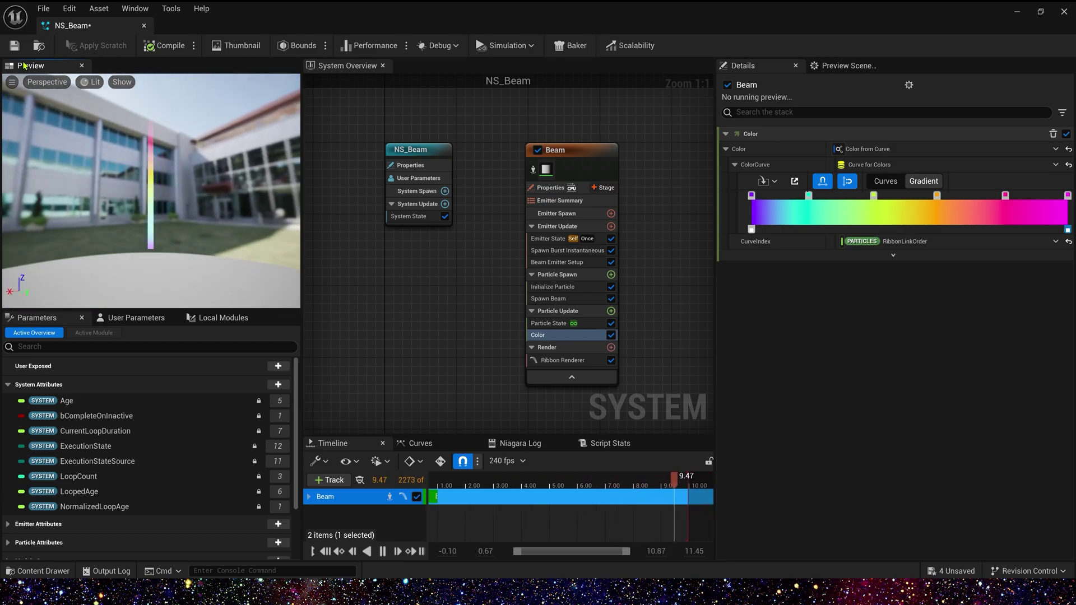
click(10, 47)
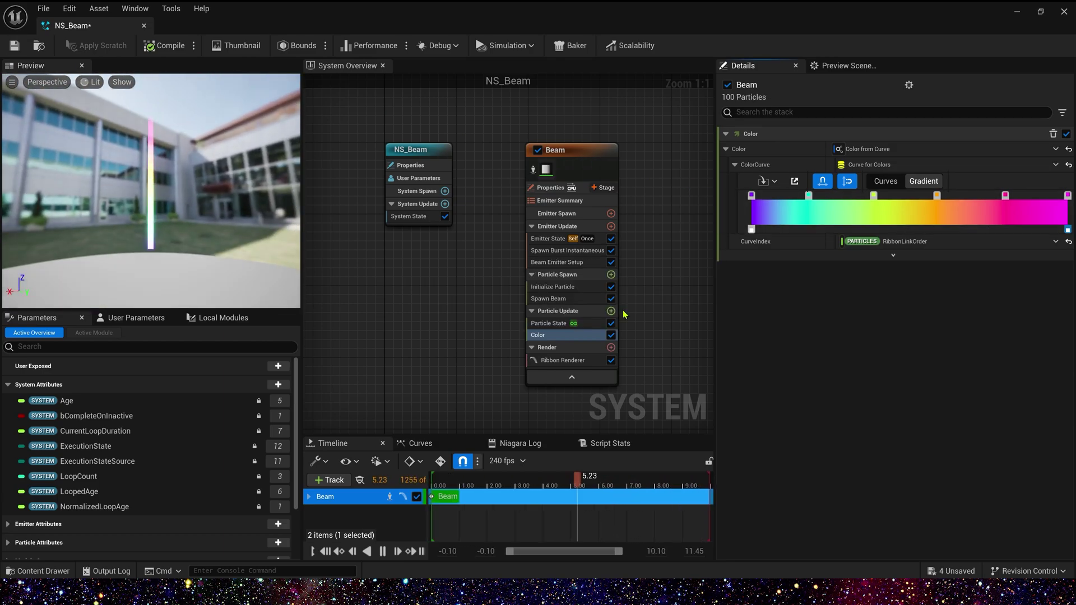
Add a Rotate Around Point module to the Particle Update group and check the NS_Beam instance in the level.
click(610, 311)
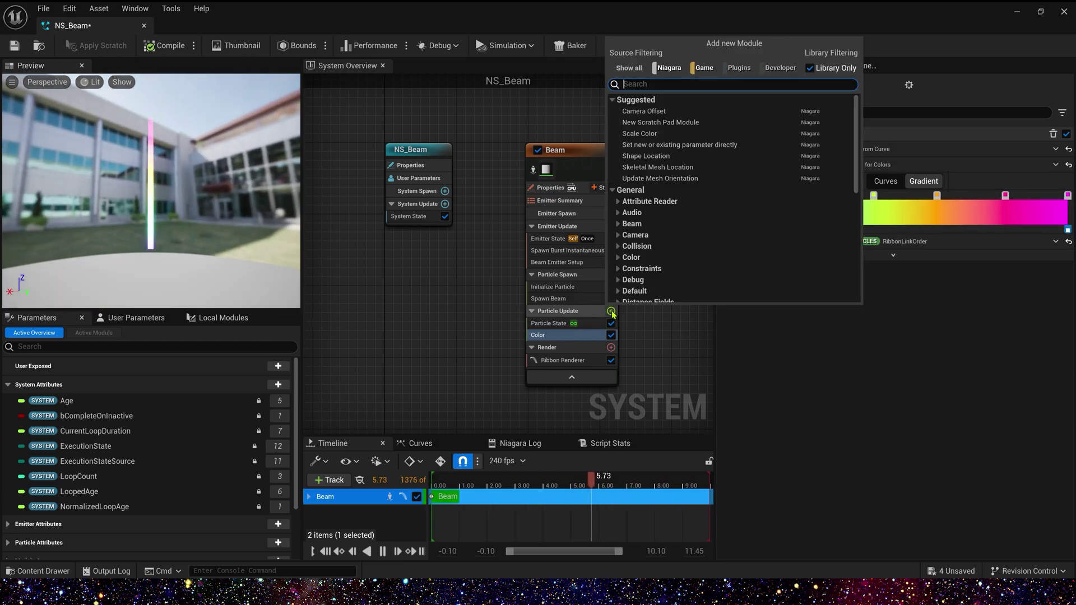
text(rota)
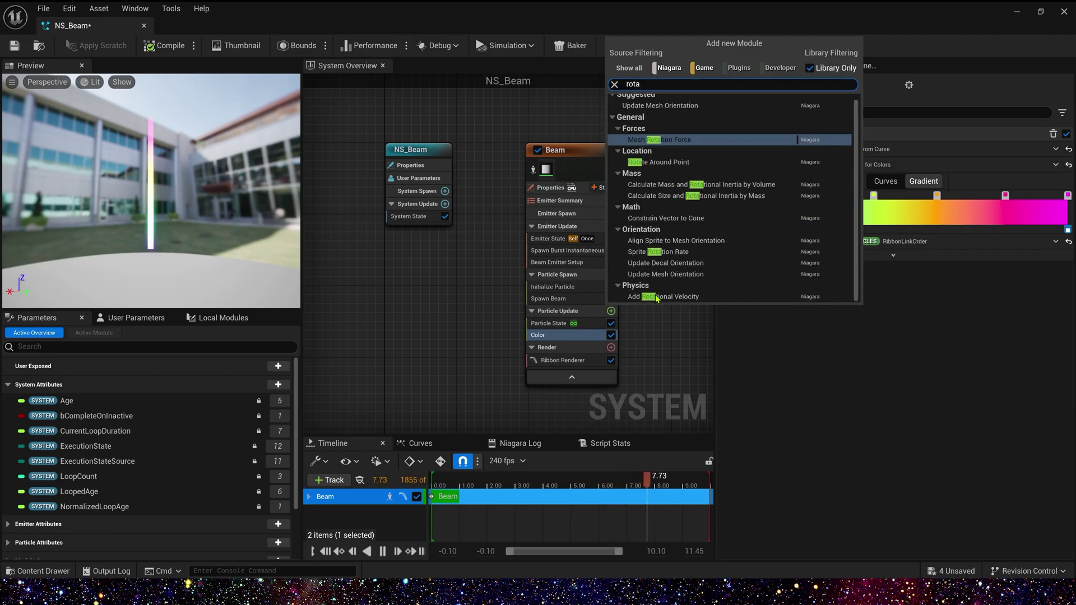
click(658, 162)
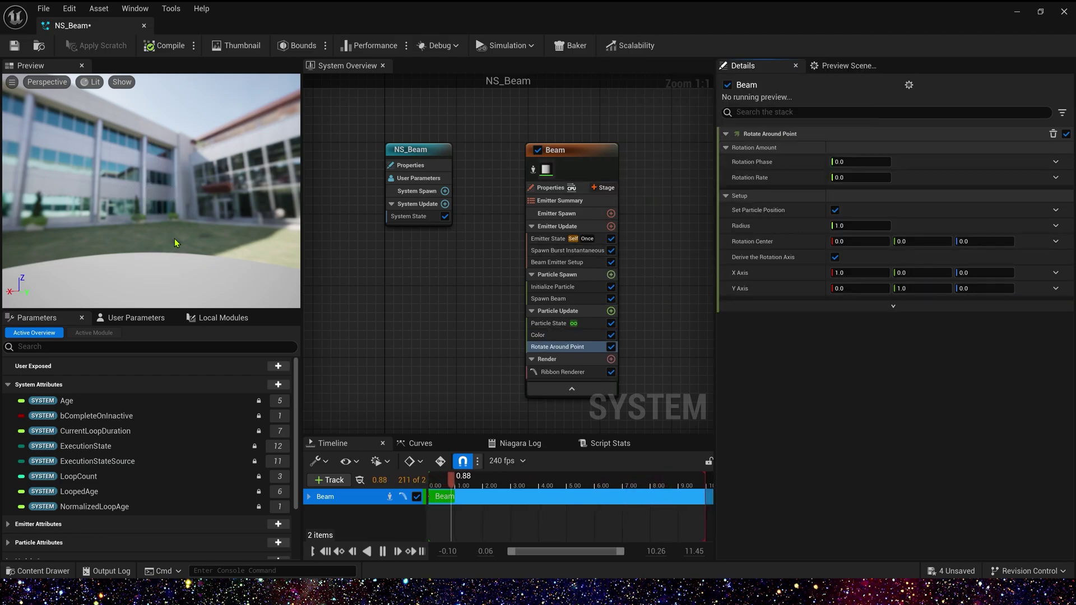
drag(185, 168, 206, 177)
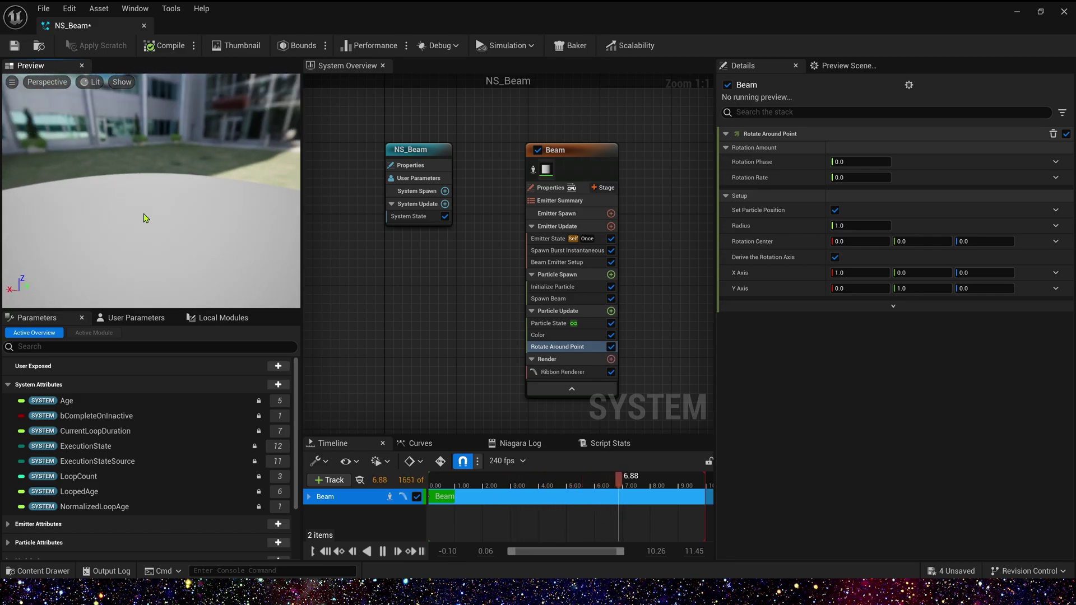
drag(403, 19, 356, 312)
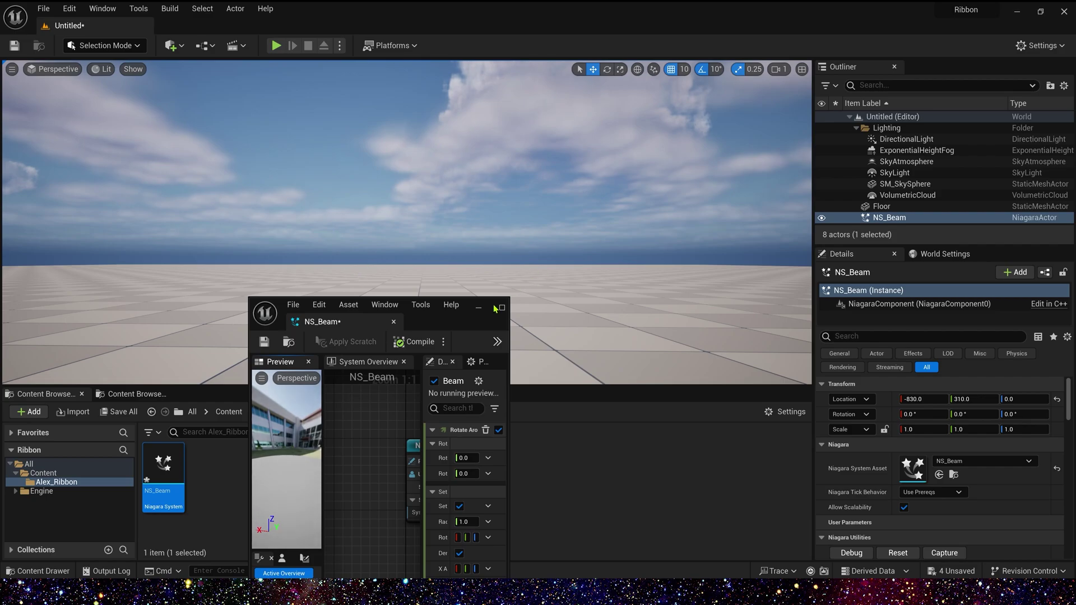
double_click(455, 320)
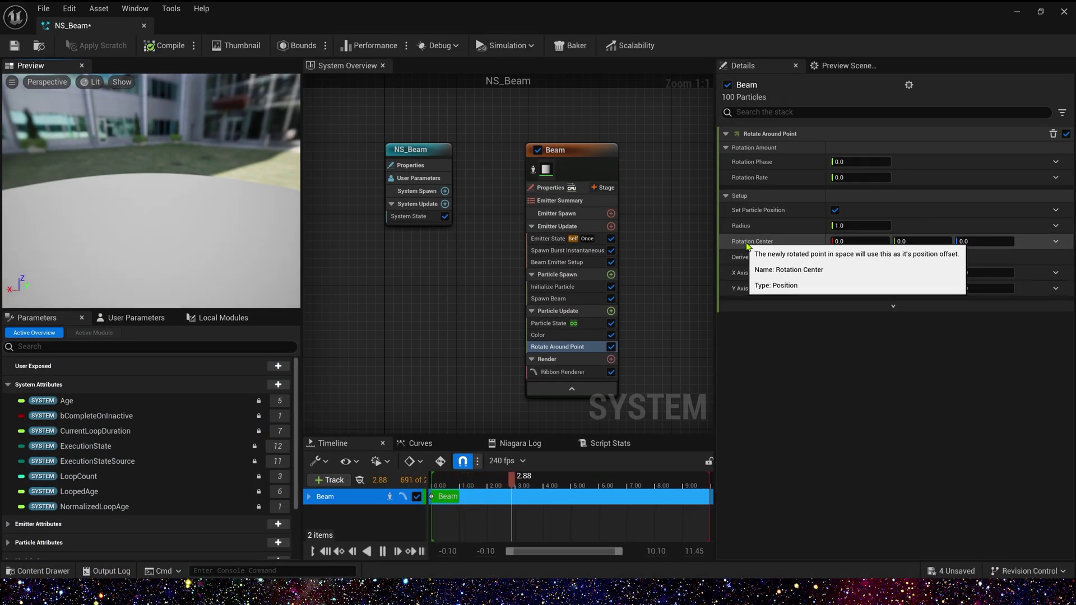
Link the Rotation Center of Rotate Around Point to the Particles Position attribute and view the beam in the level.
scroll(165, 395, down, 1)
scroll(166, 396, down, 3)
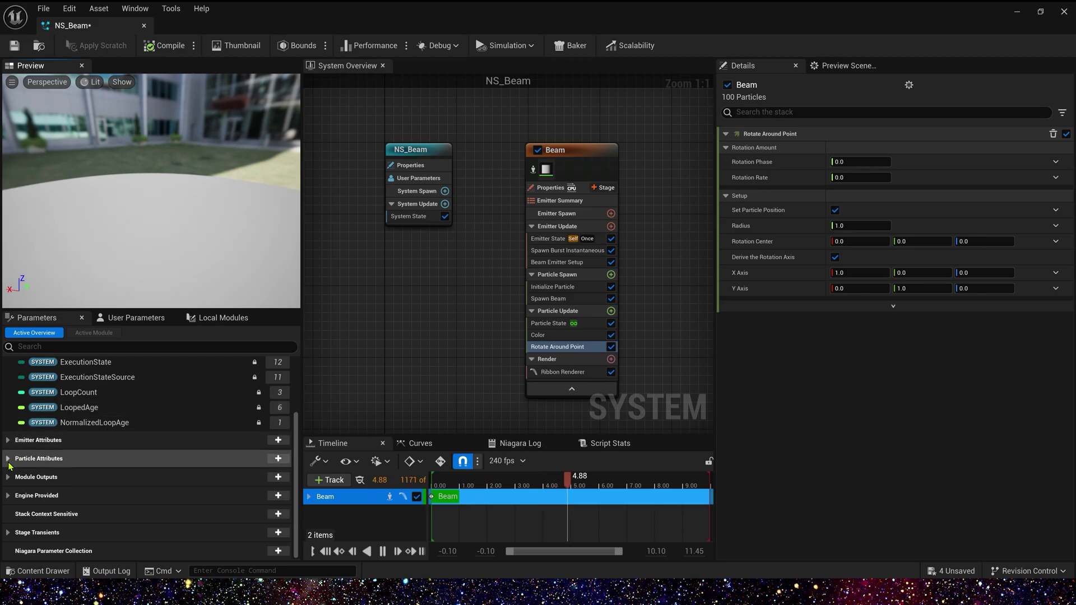
click(7, 458)
scroll(142, 466, down, 3)
drag(134, 432, 869, 251)
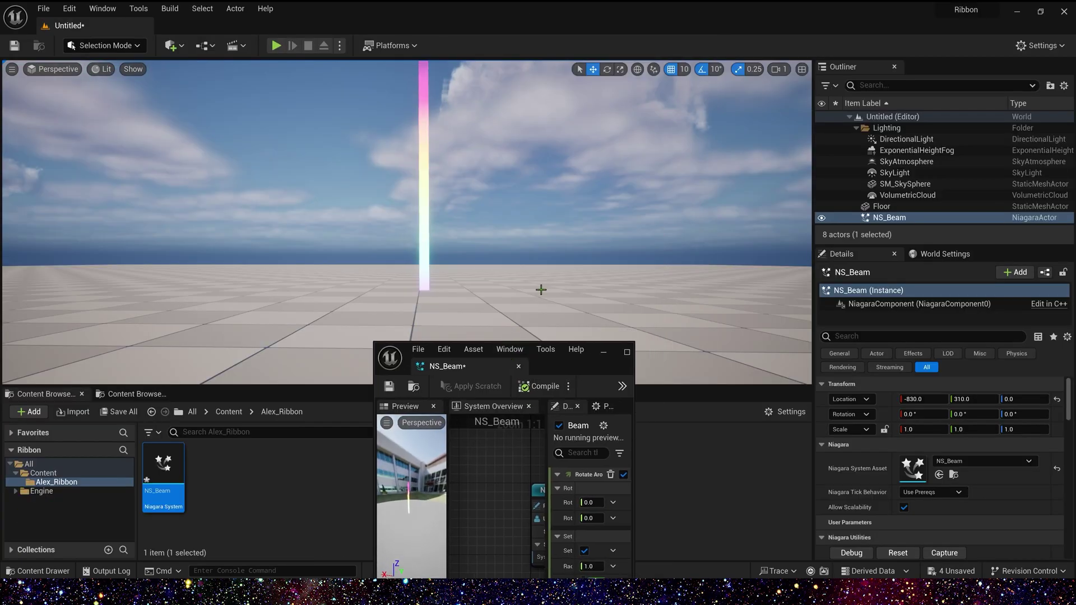
mouse_move(541, 289)
right_down()
mouse_move(552, 247)
mouse_move(538, 359)
mouse_move(546, 336)
mouse_move(563, 330)
mouse_move(504, 308)
mouse_move(560, 331)
mouse_move(554, 308)
mouse_move(543, 325)
mouse_move(537, 276)
right_up()
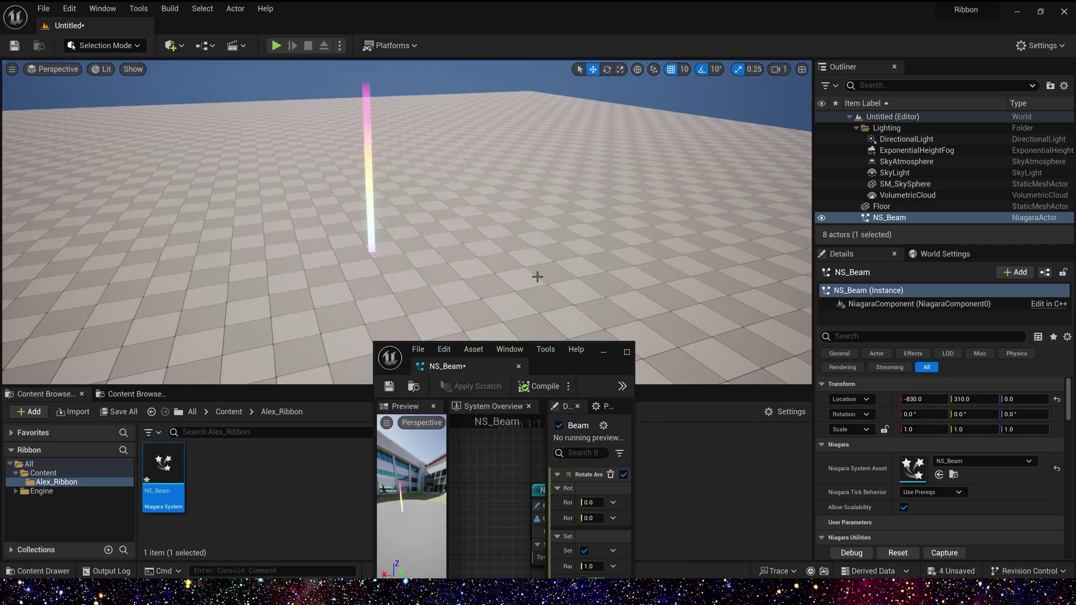
double_click(560, 367)
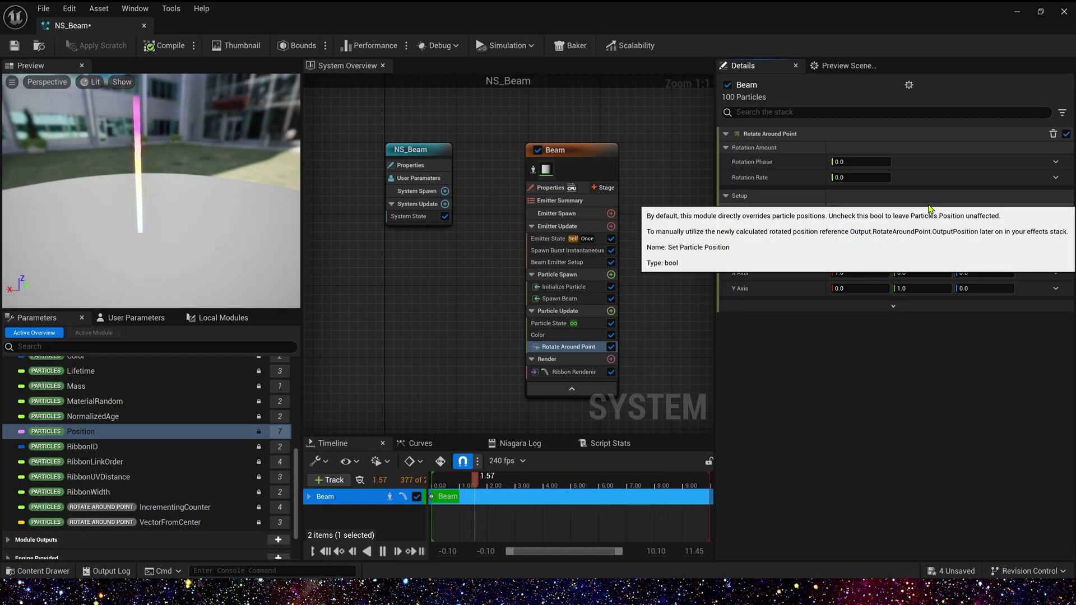
Set the Rotate Around Point radius to 50 and inspect the beam from several angles in the level.
drag(577, 9, 422, 347)
right_drag(432, 202, 395, 168)
double_click(503, 365)
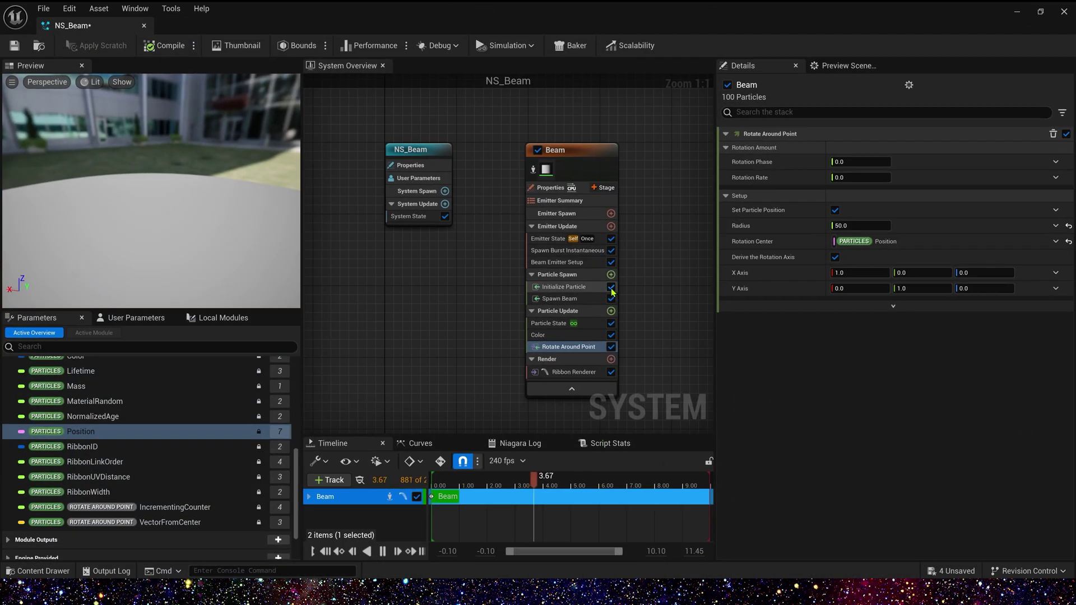
drag(572, 10, 528, 393)
right_drag(487, 224, 516, 314)
key(w)
right_drag(457, 280, 455, 347)
double_click(587, 410)
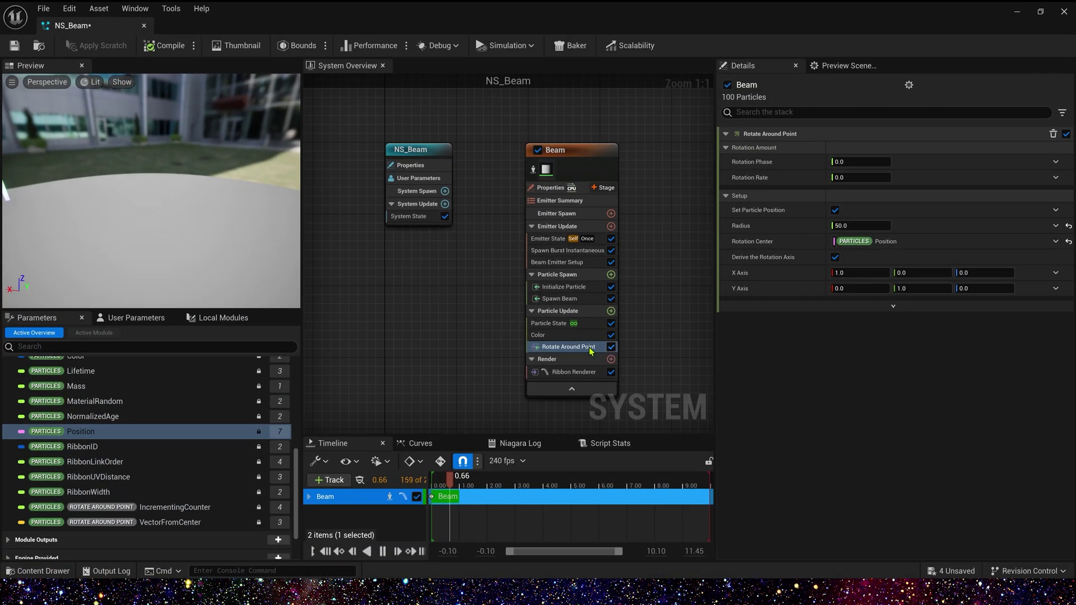
Add an Update Beam module to the Particle Update group.
click(610, 311)
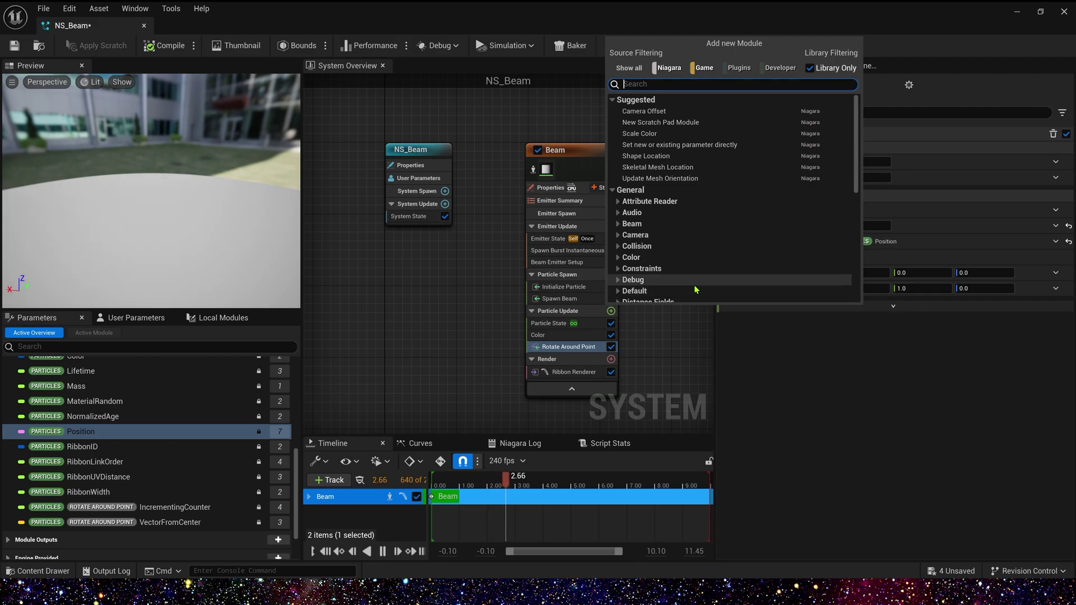
text(upda)
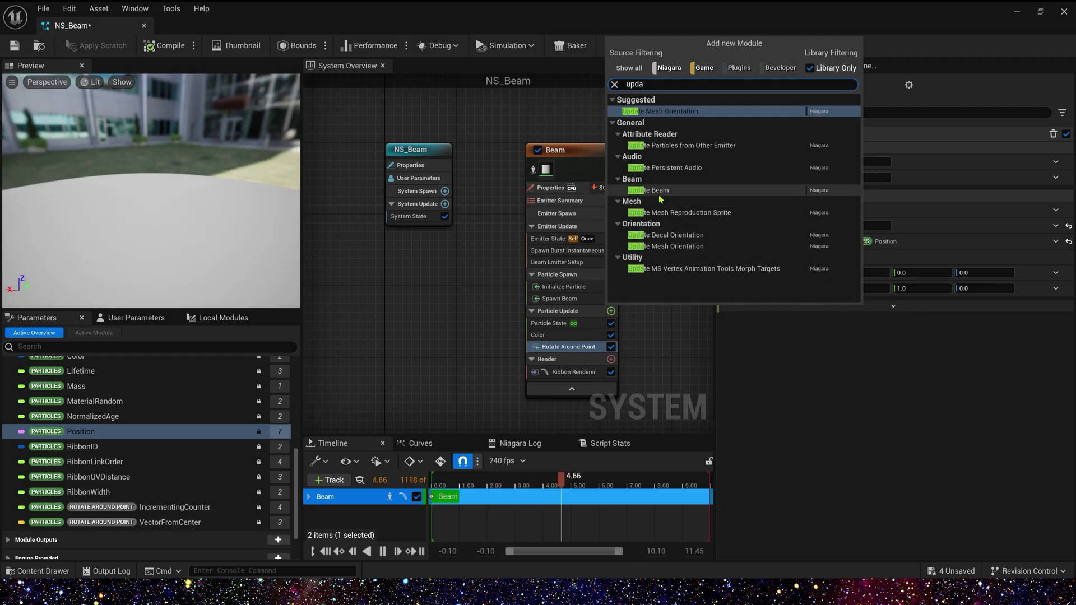
click(650, 190)
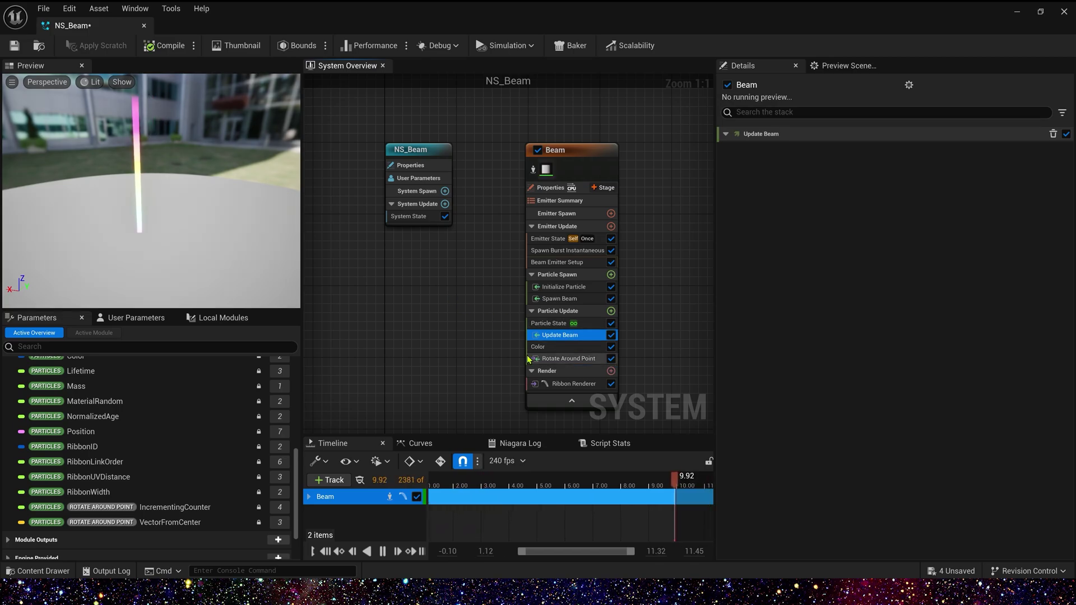
Set the Rotation Rate of the Rotate Around Point module to 1.
click(565, 359)
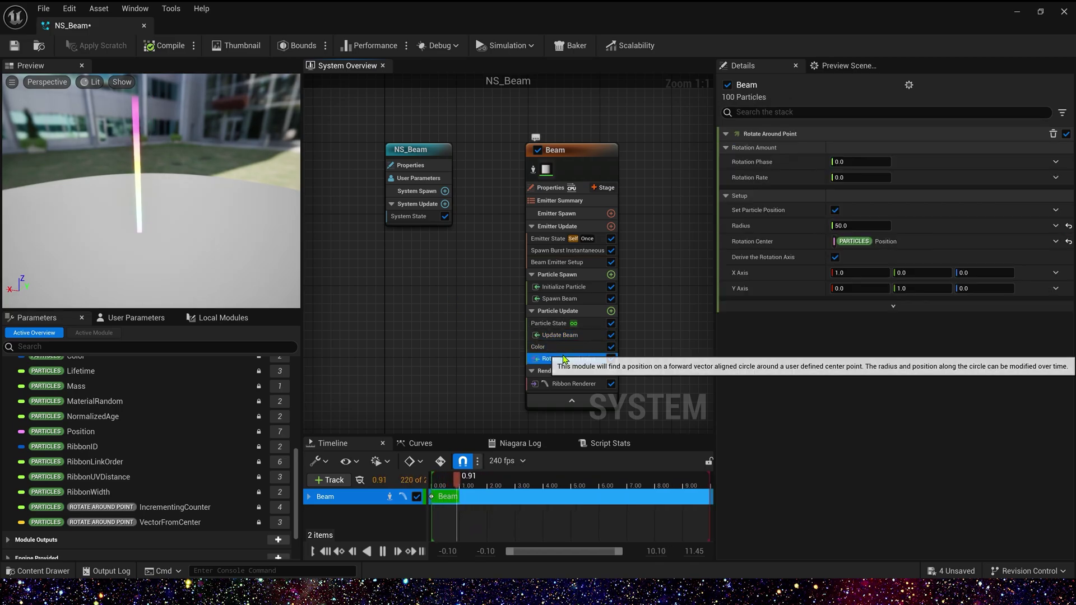
click(851, 178)
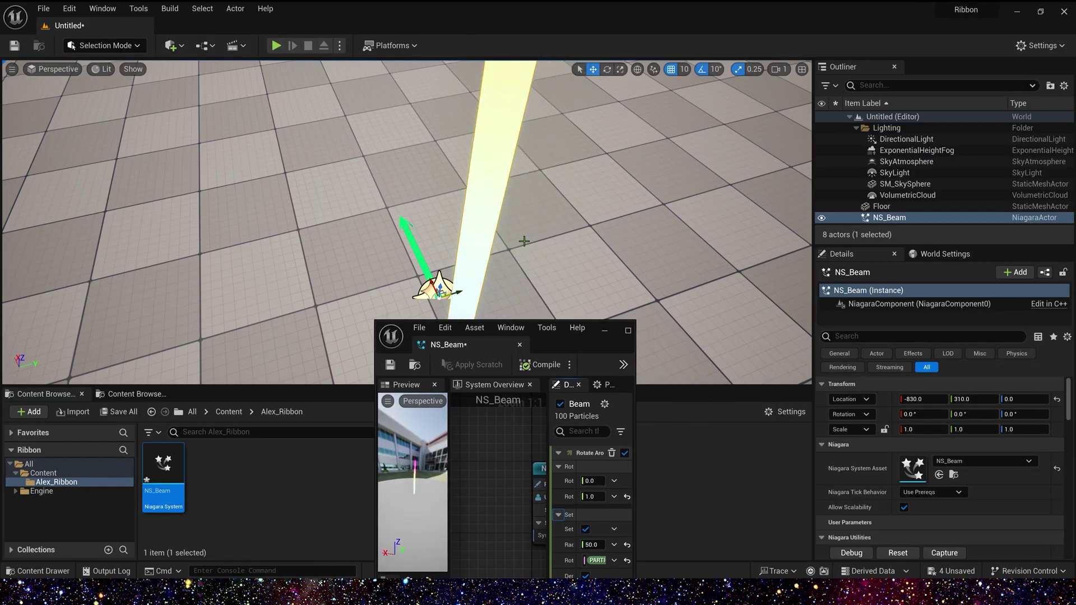
Link the Rotation Phase of Rotate Around Point to Particles RibbonLinkOrder, reusing the Color module's CurveIndex input.
mouse_move(460, 290)
right_down()
mouse_move(449, 289)
mouse_move(460, 290)
right_up()
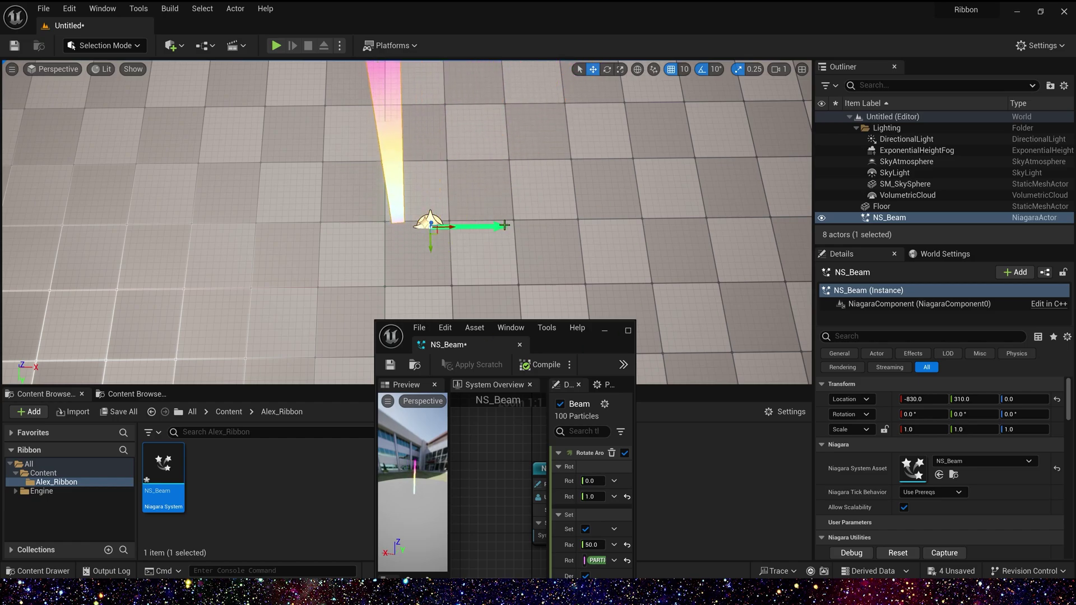
double_click(568, 345)
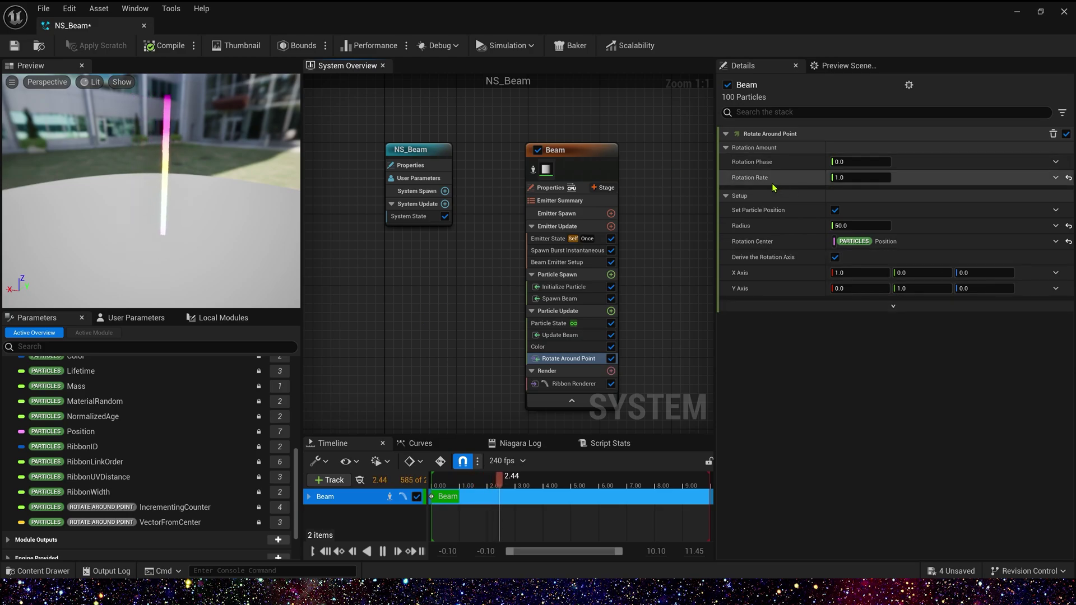
click(767, 163)
click(539, 346)
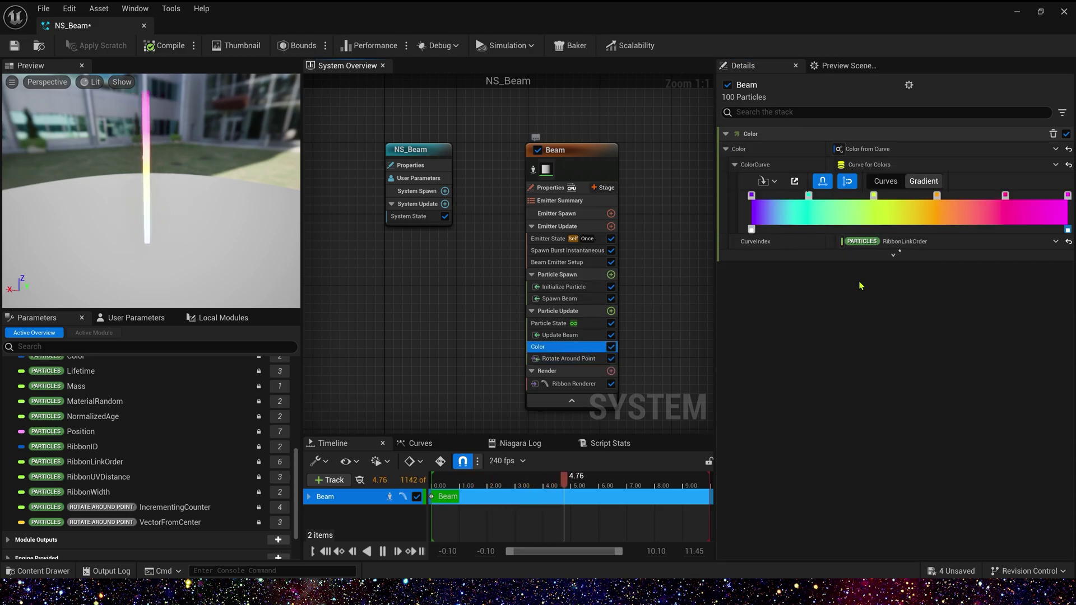
click(952, 244)
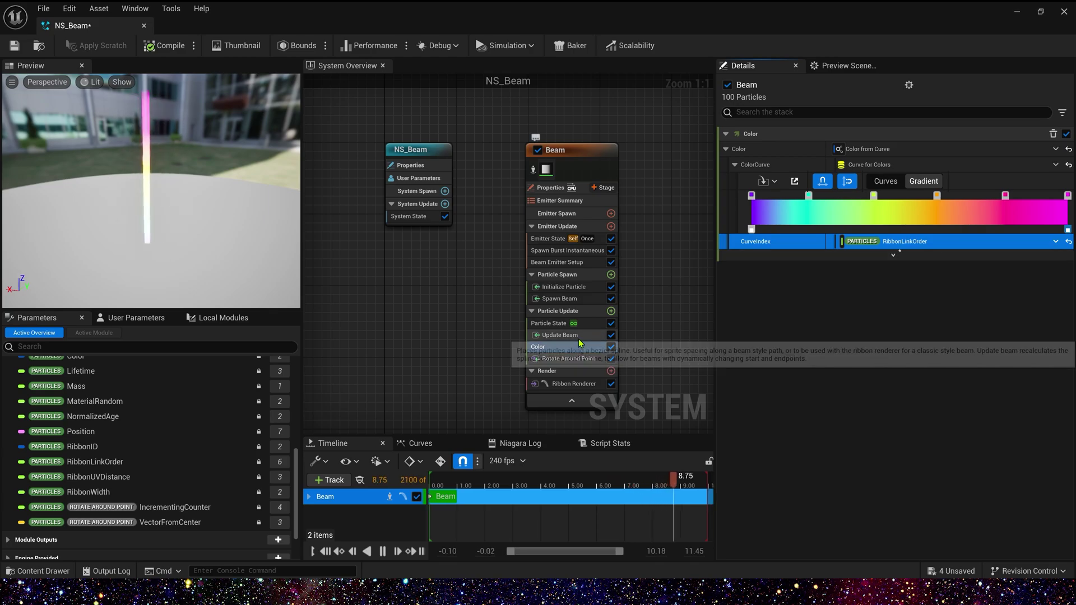
click(581, 362)
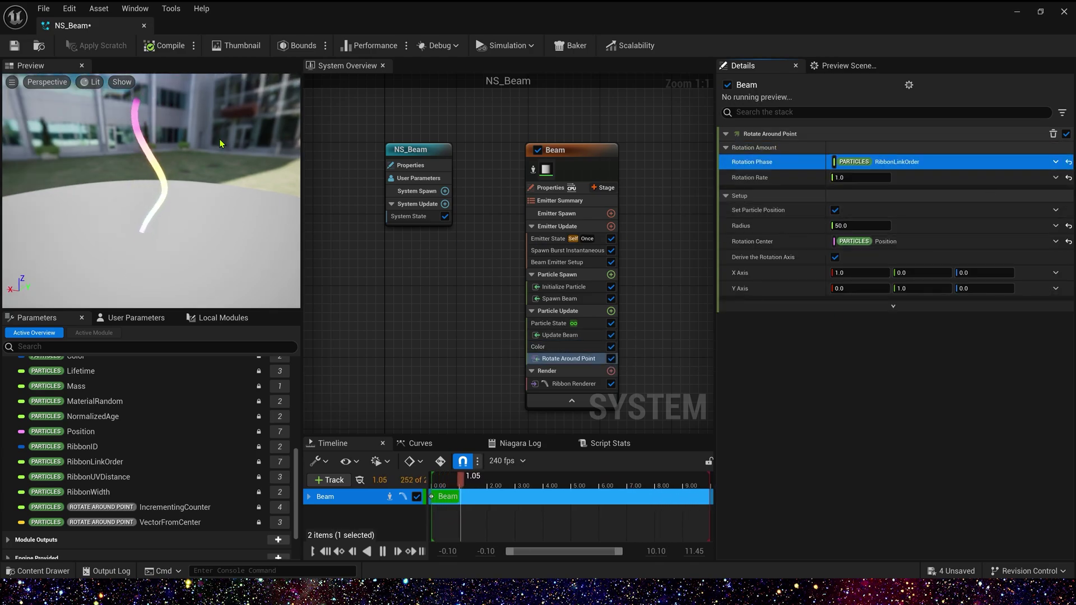
Inspect the beam's twist from above in the preview, then from several viewpoints in the level.
drag(174, 140, 173, 191)
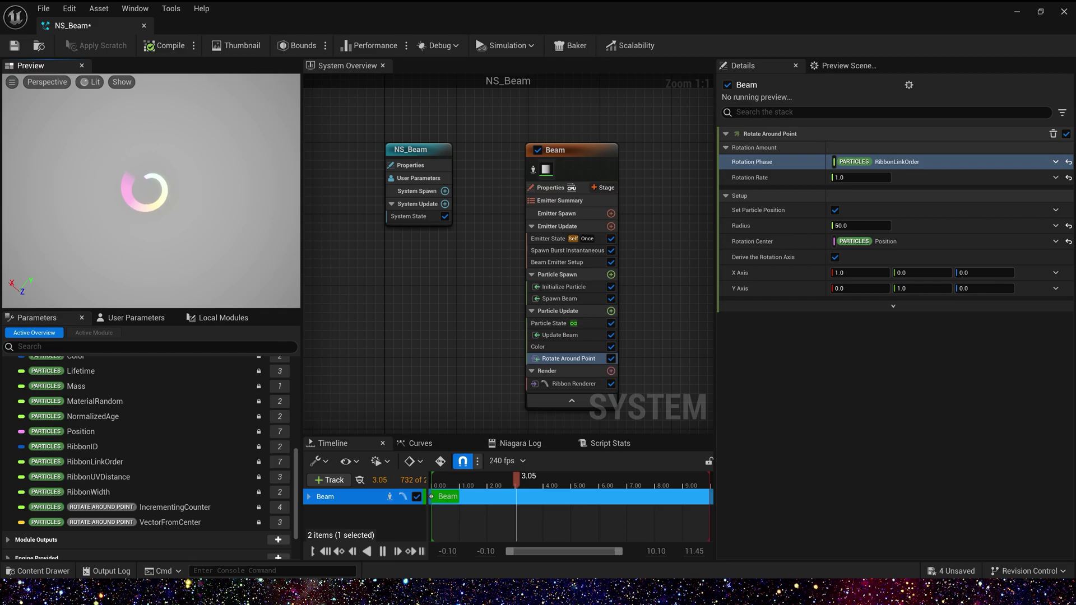
double_click(611, 21)
right_drag(561, 185, 565, 124)
key(s)
key(w)
right_drag(516, 257, 518, 220)
key(s)
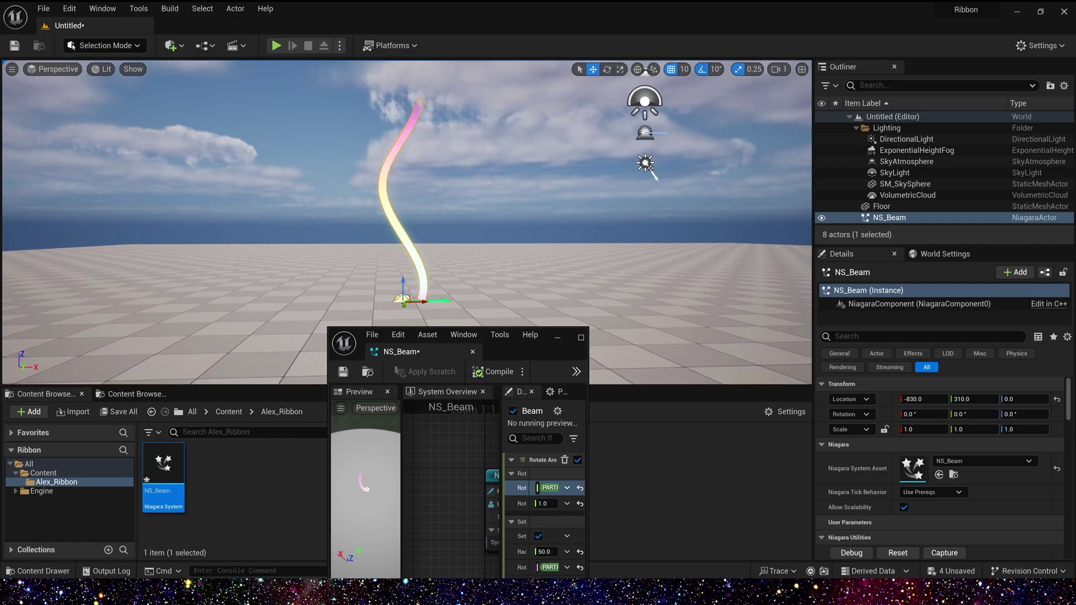
Make the Rotation Phase a Multiply Float with Particles RibbonLinkOrder as input A.
click(581, 337)
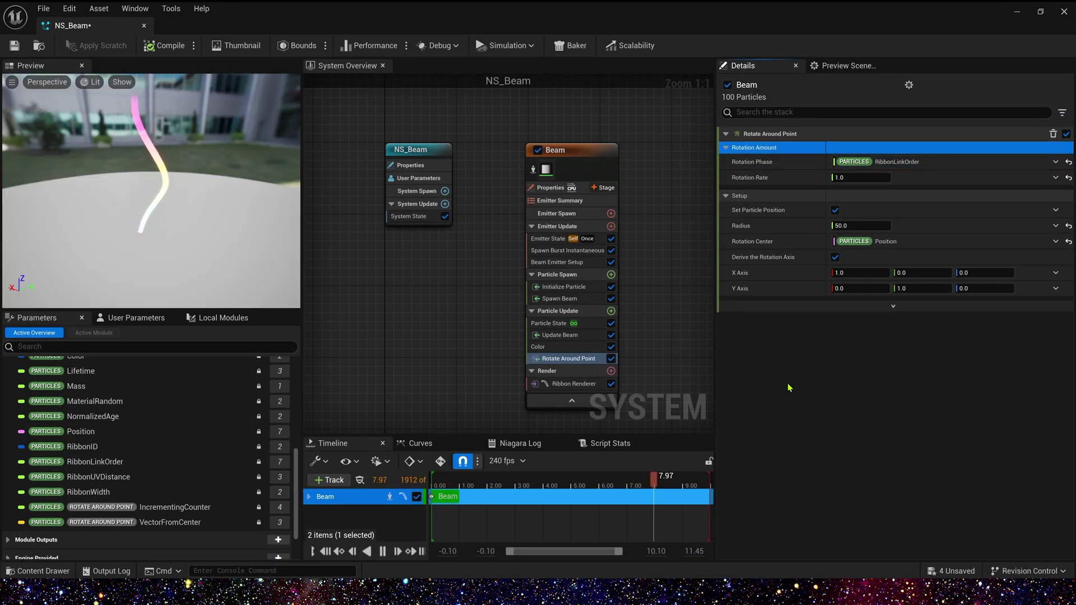
click(1053, 162)
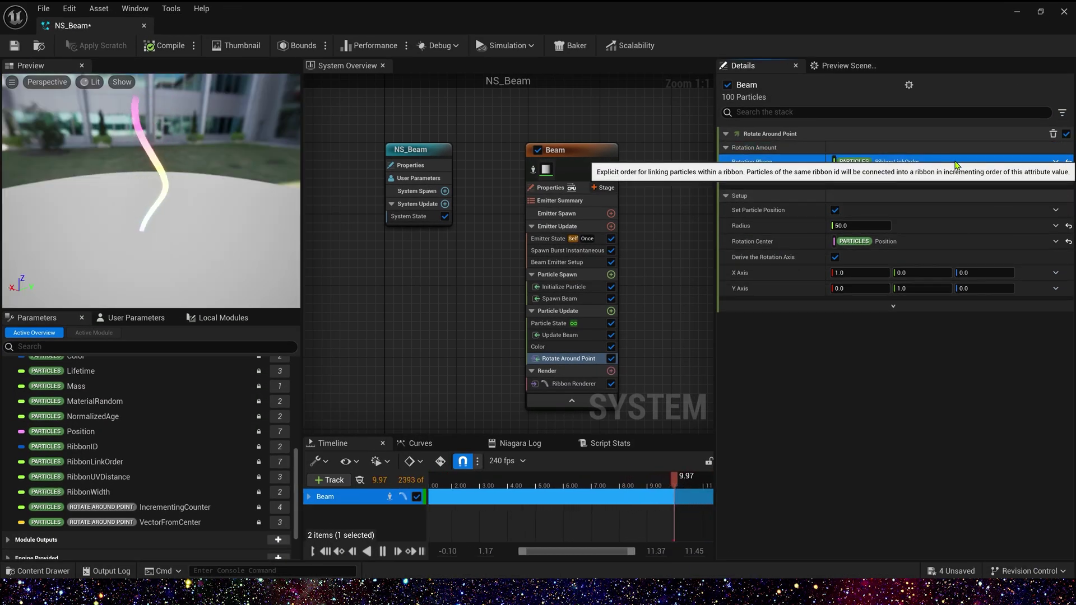
click(1054, 163)
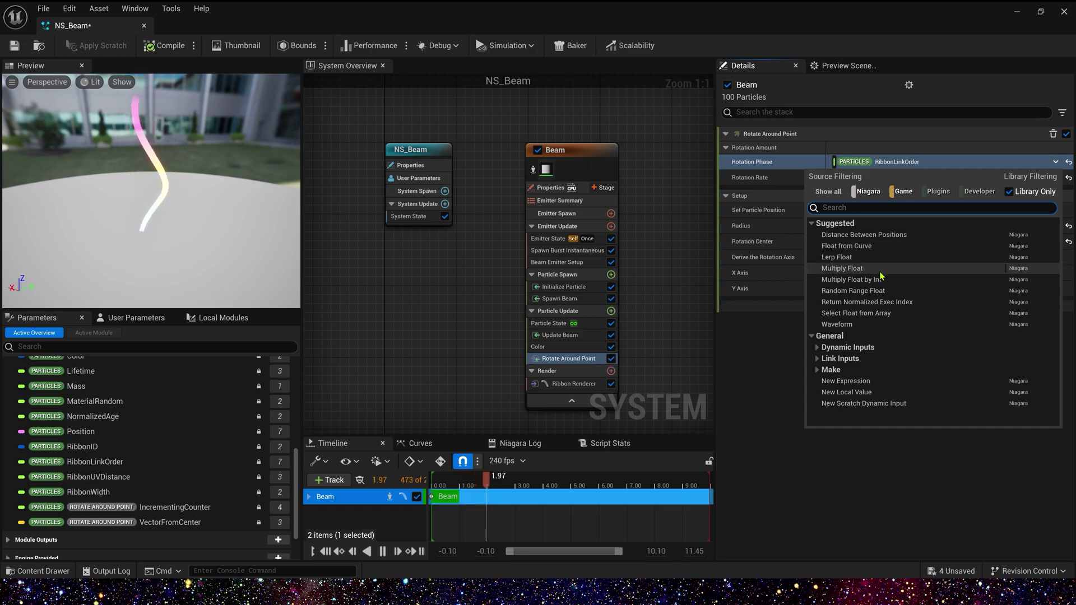
click(857, 268)
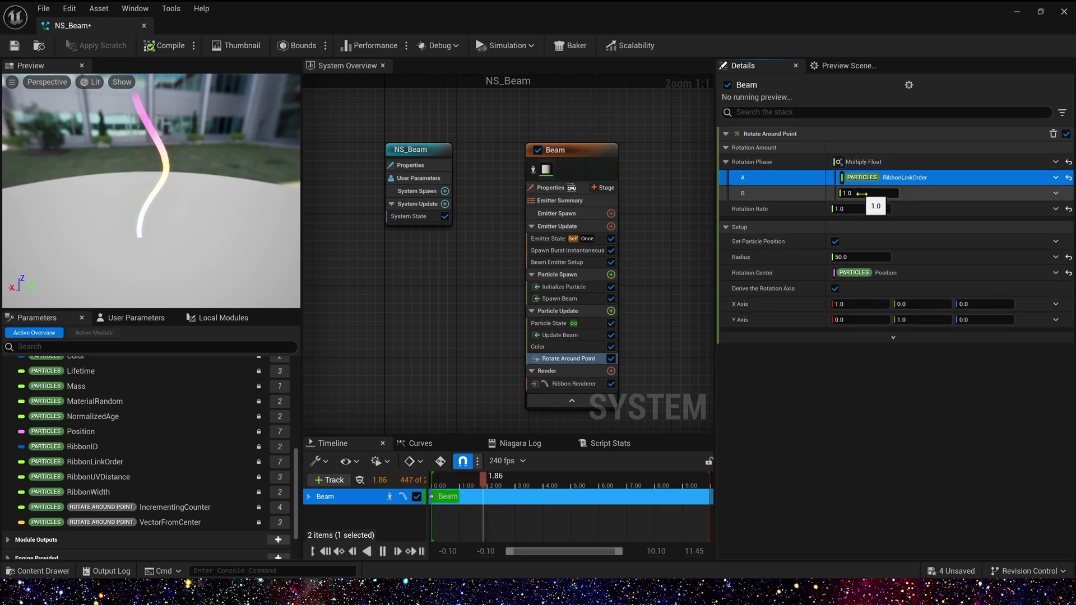
Set input B of the Rotation Phase's Multiply Float to 48, save the system and view the beam in the level.
drag(862, 193, 863, 193)
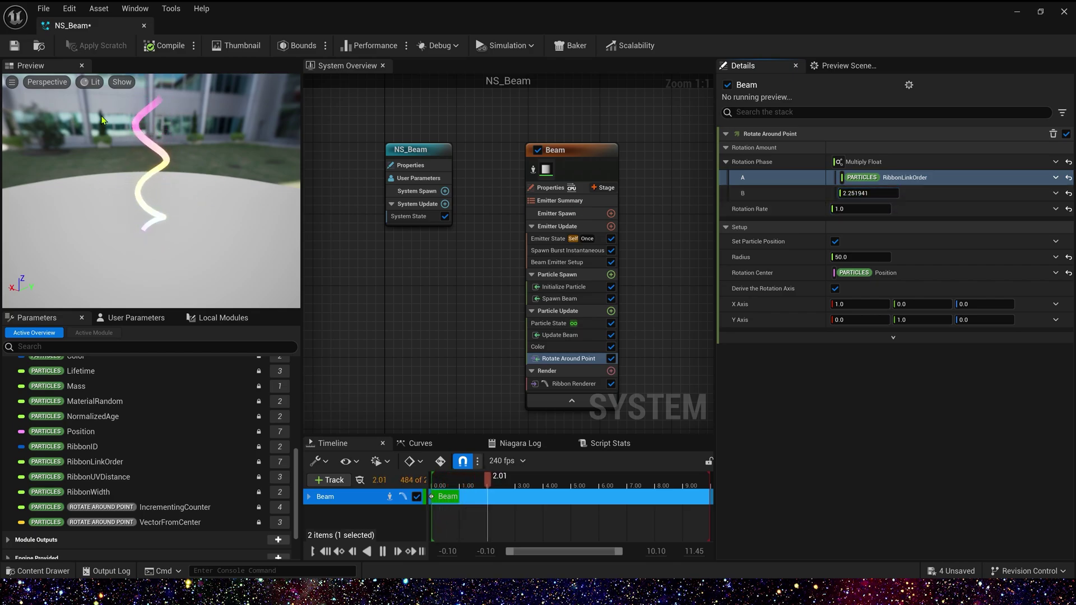
drag(862, 193, 859, 196)
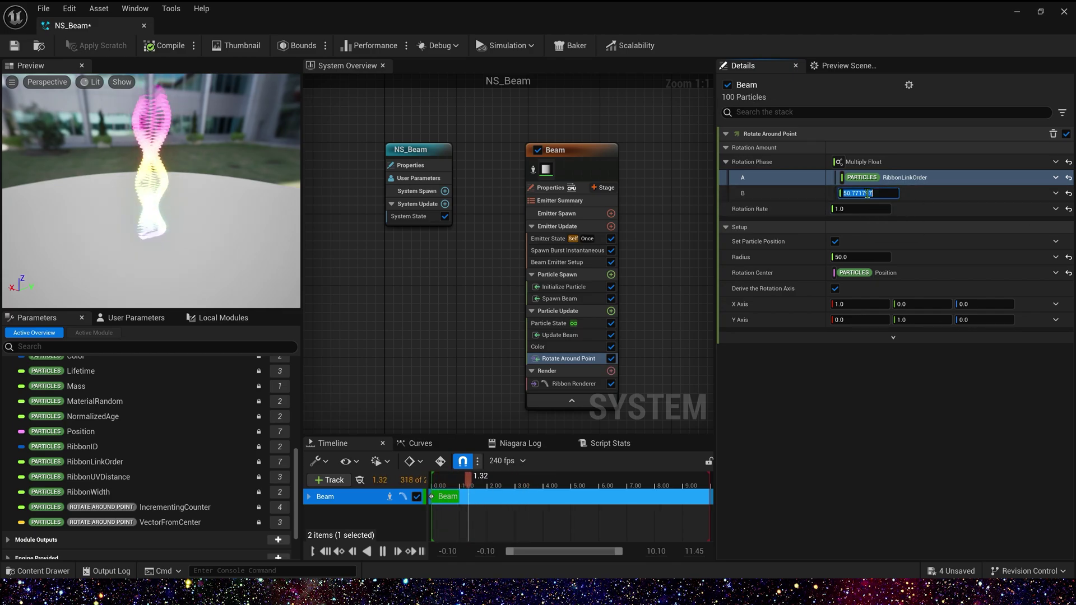
key(Return)
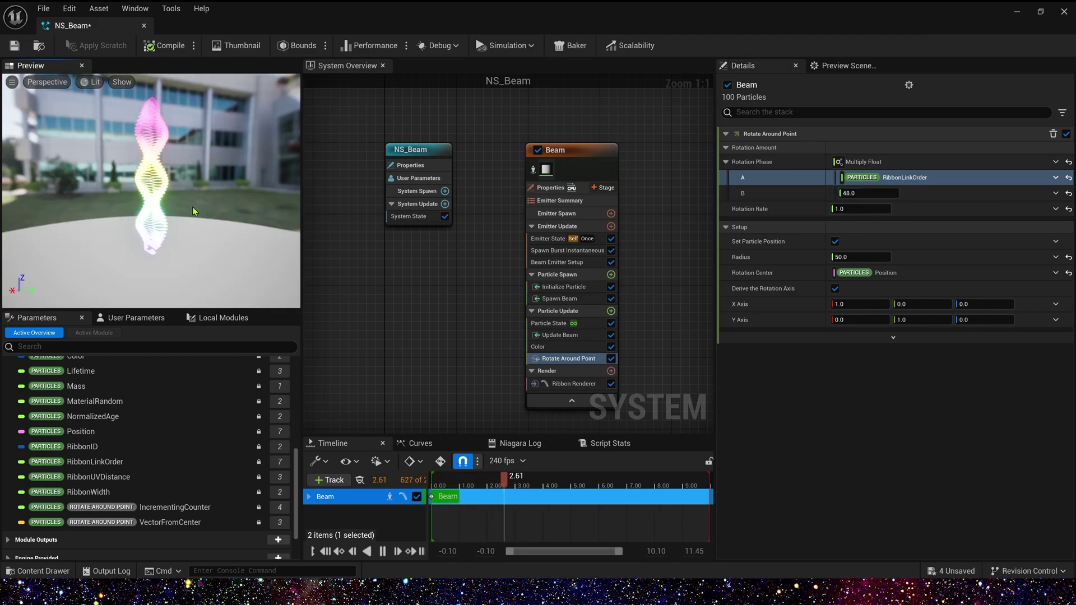
key(ctrl+s)
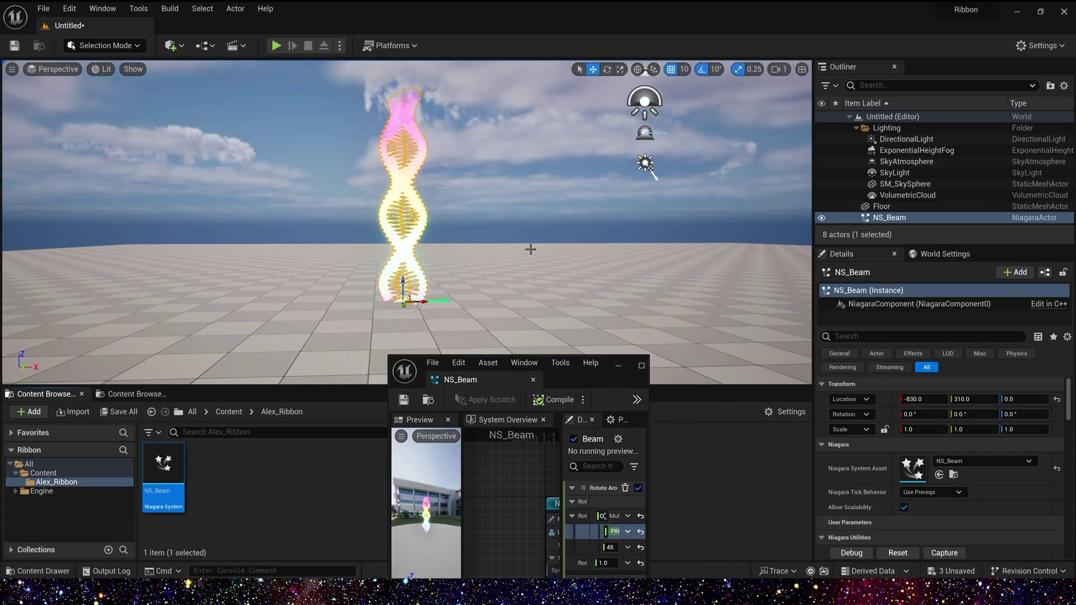
click(531, 249)
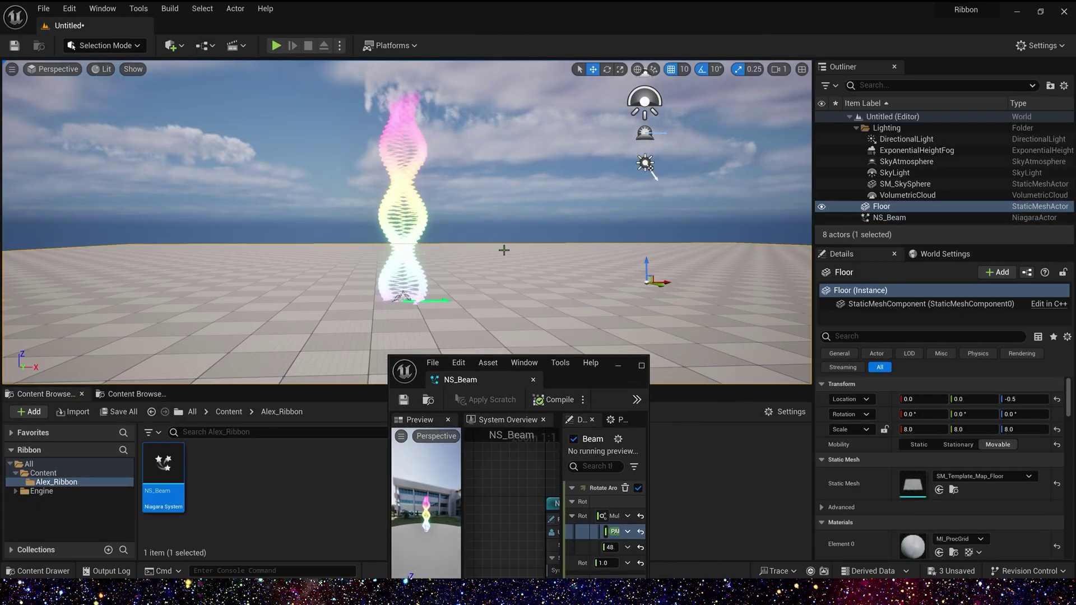
Drive the Ribbon Width in Initialize Particle with Float from Curve and set its Scale Curve to 20.
double_click(578, 385)
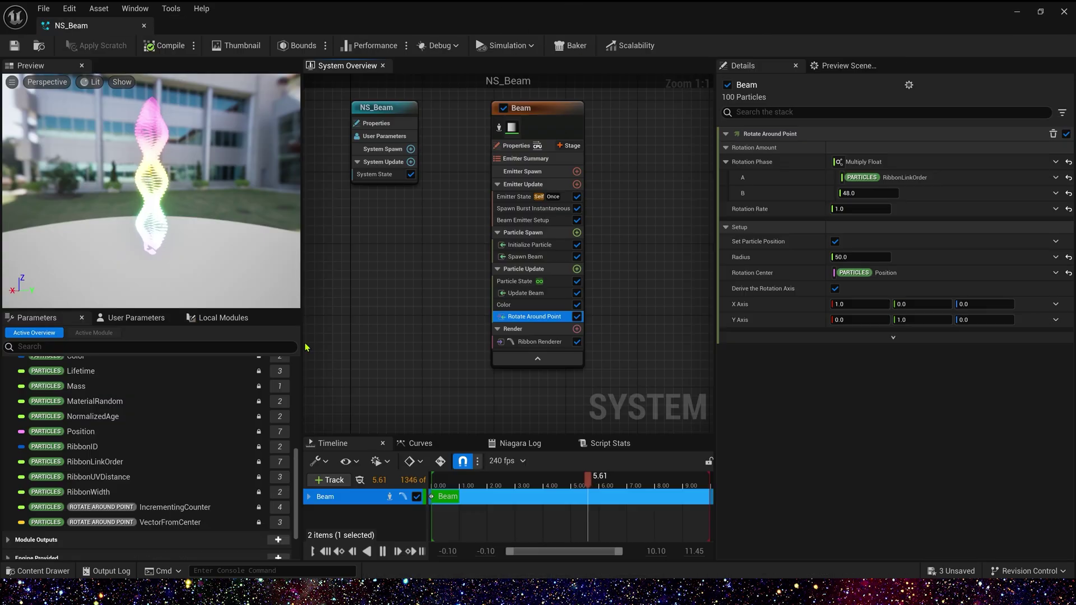
click(537, 245)
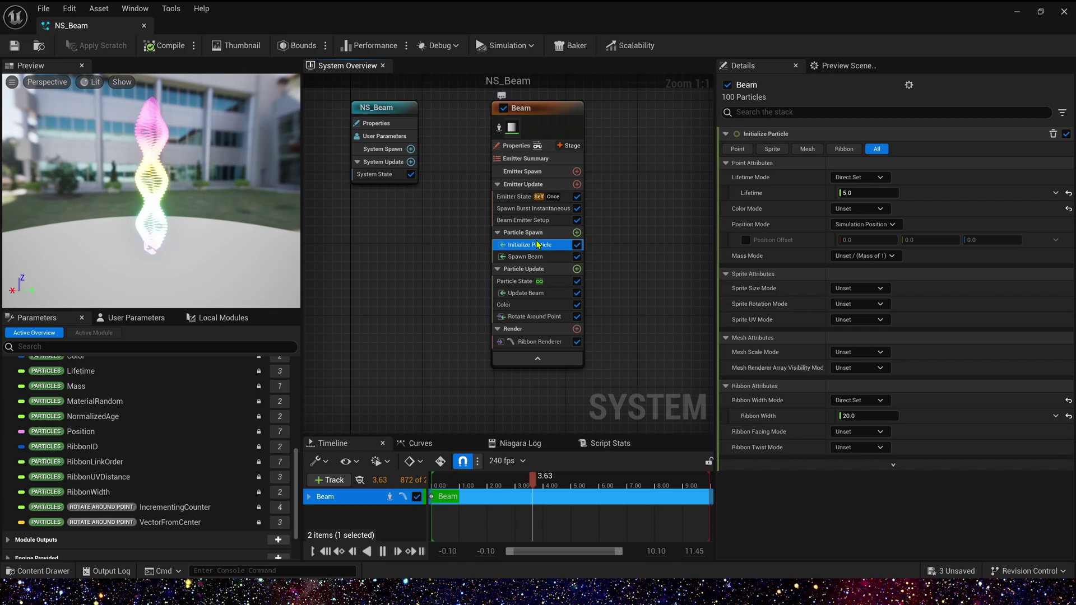
click(1056, 415)
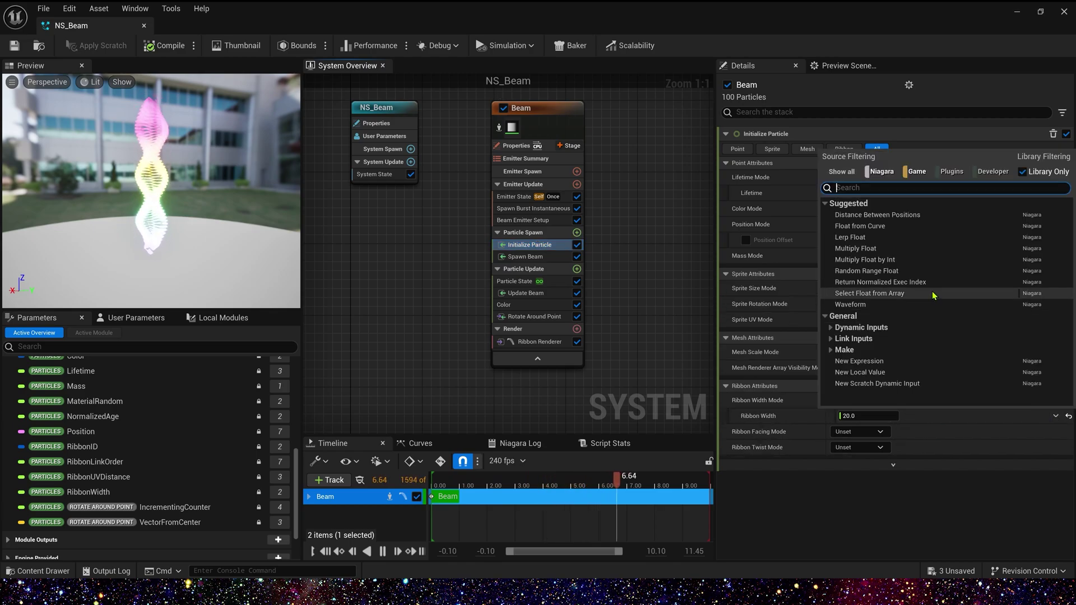
text(cu)
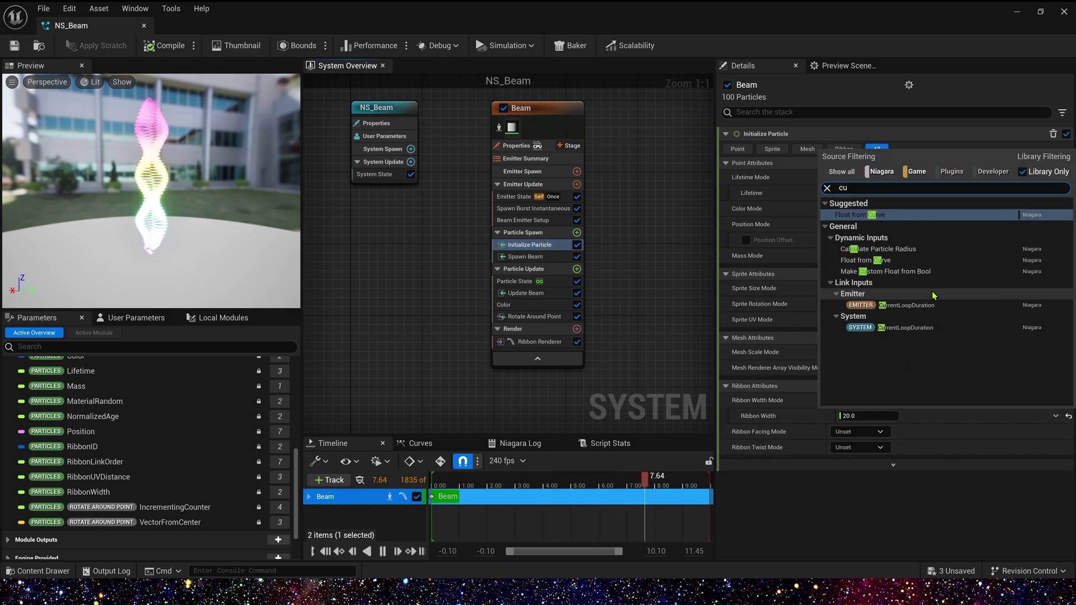
click(861, 215)
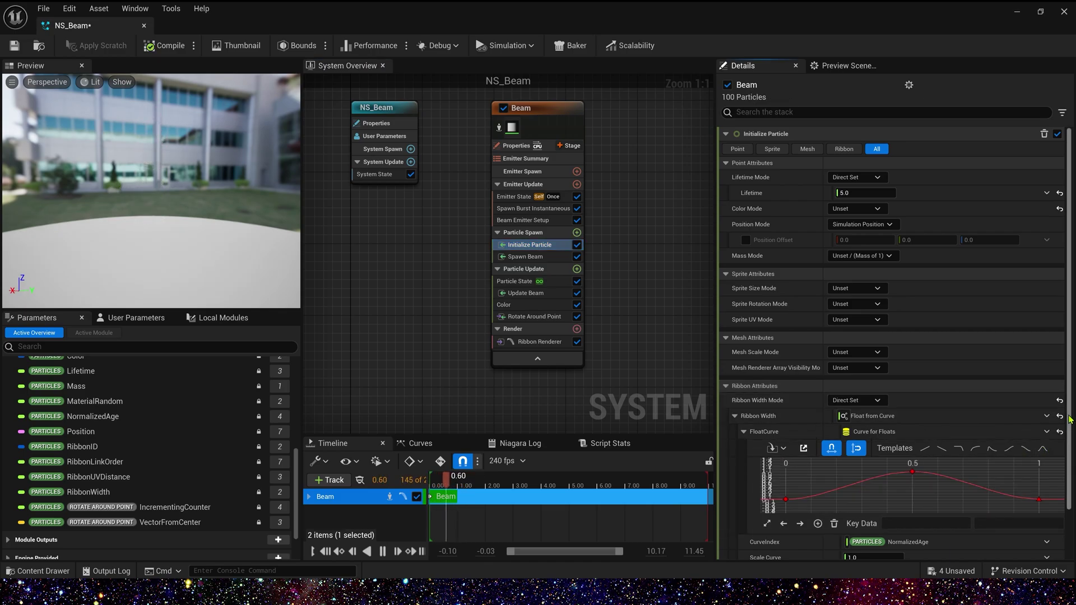
scroll(1070, 419, down, 3)
click(886, 502)
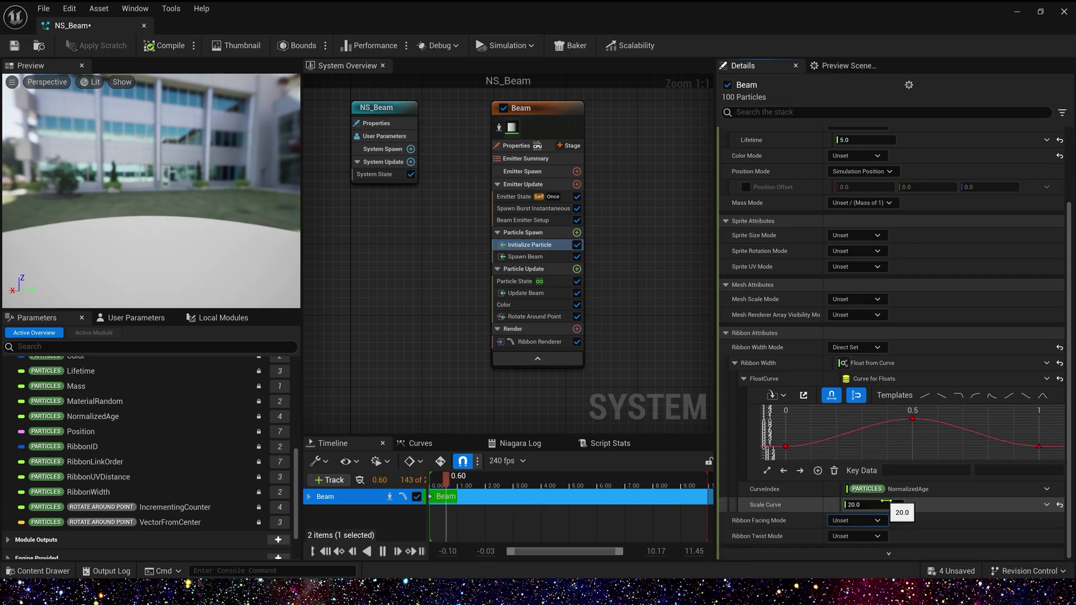
Link the Ribbon Width curve's CurveIndex to Particles RibbonLinkOrder and check the beam in the preview and the level.
click(1047, 489)
text(ribb)
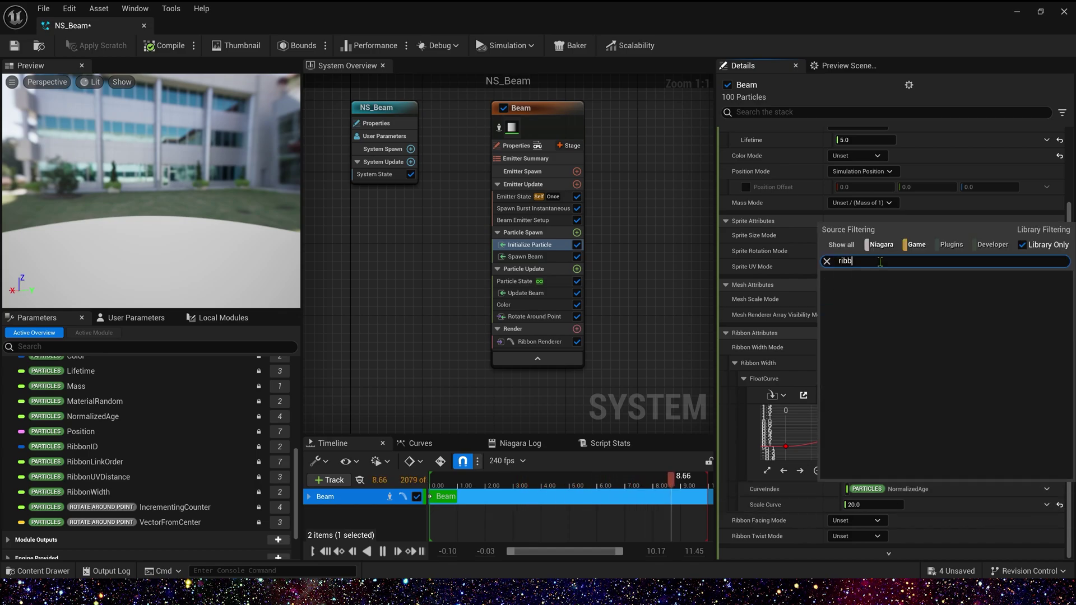
click(552, 303)
click(530, 245)
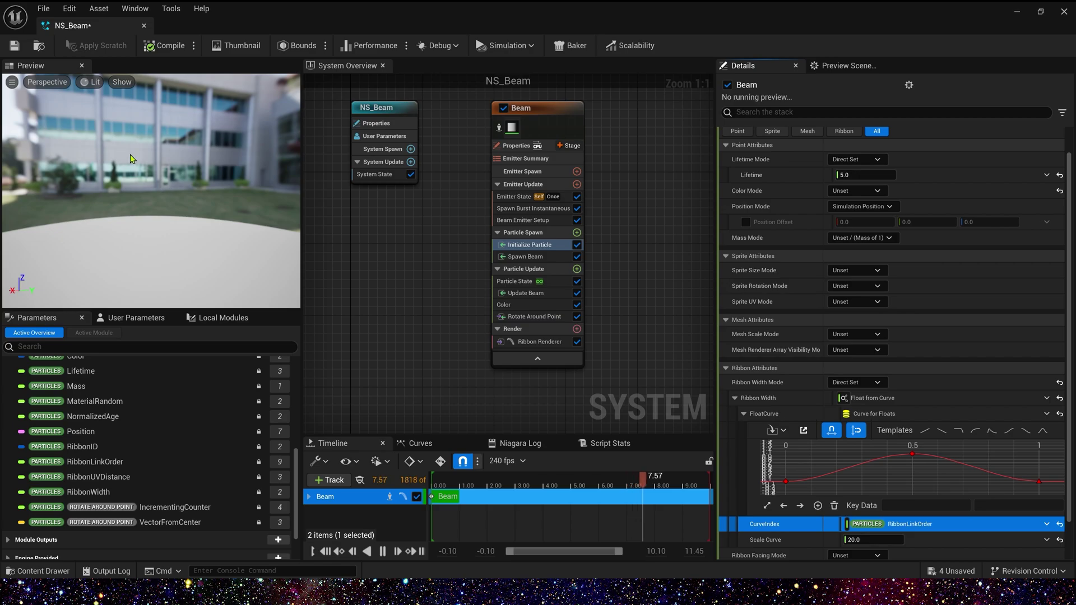
drag(130, 159, 131, 172)
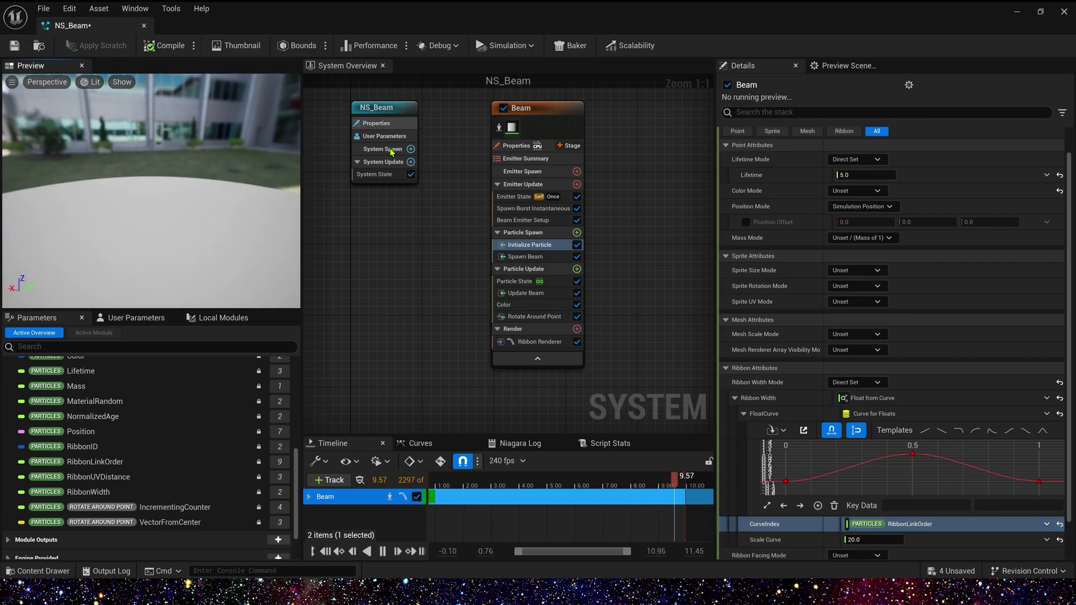
drag(560, 8, 495, 345)
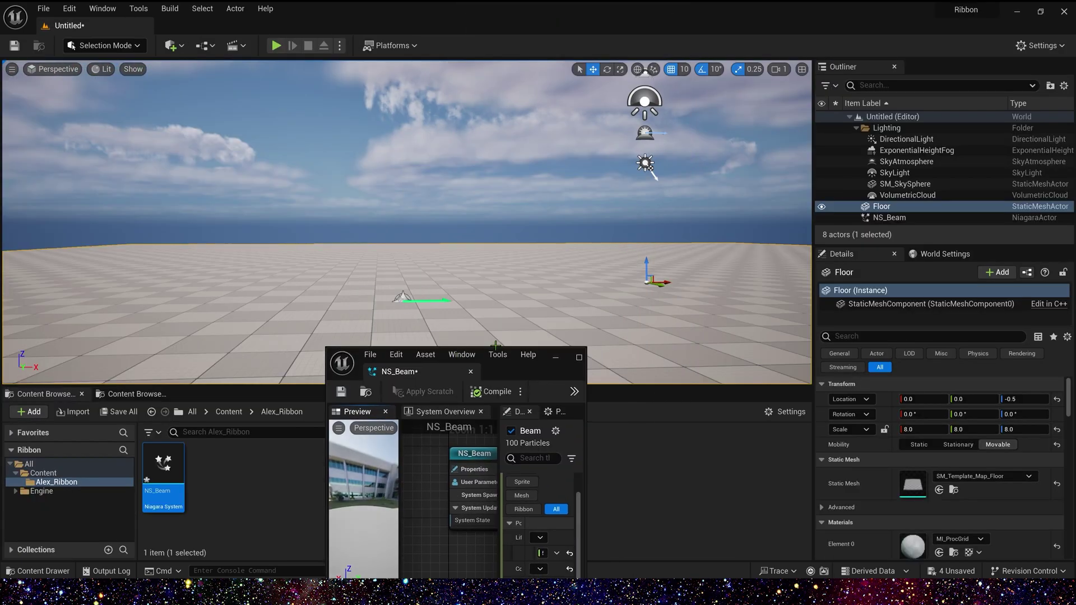
Move Spawn Beam above Initialize Particle in the Particle Spawn group and check the result in the preview.
double_click(527, 371)
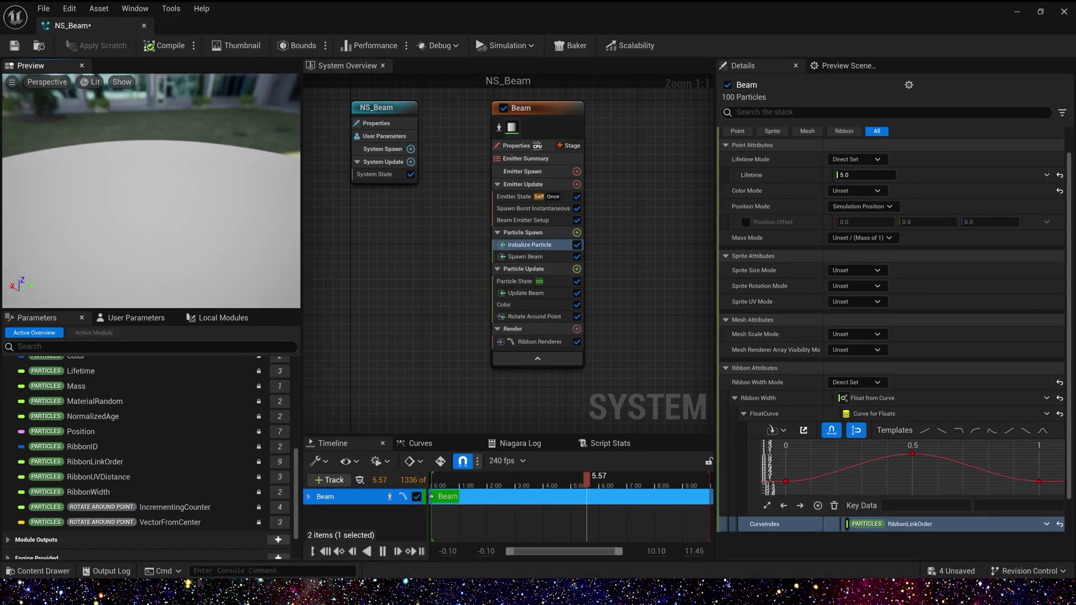
scroll(561, 293, down, 2)
scroll(562, 303, up, 2)
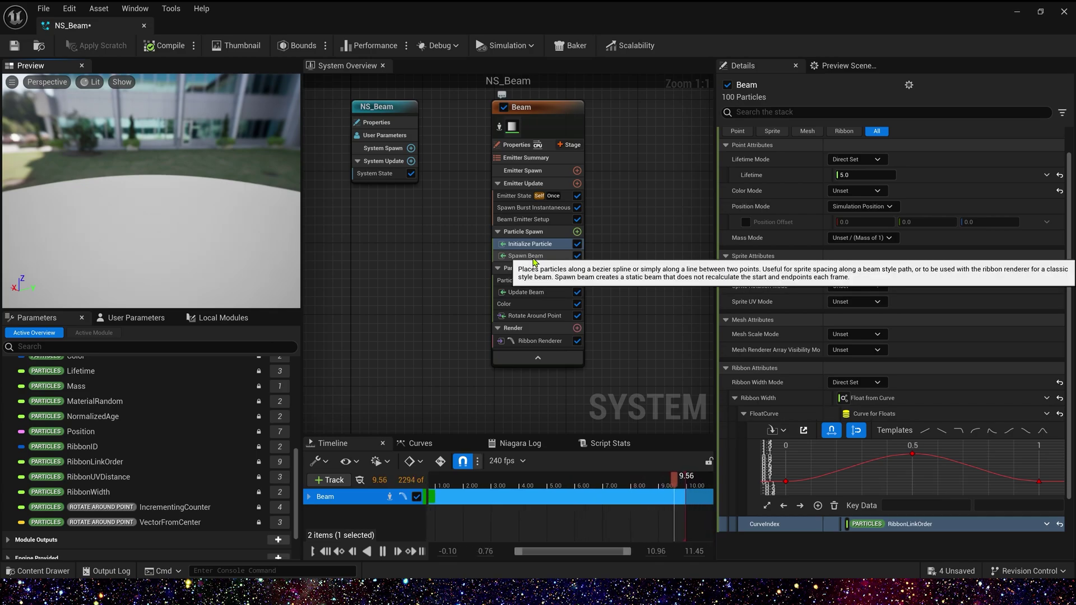
click(501, 256)
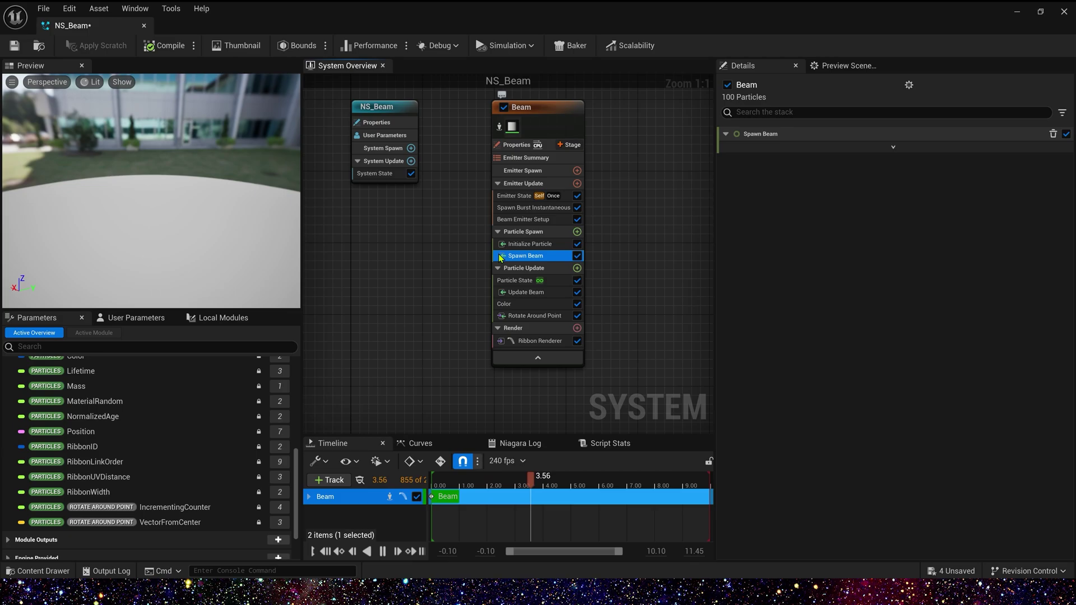
drag(566, 252, 548, 244)
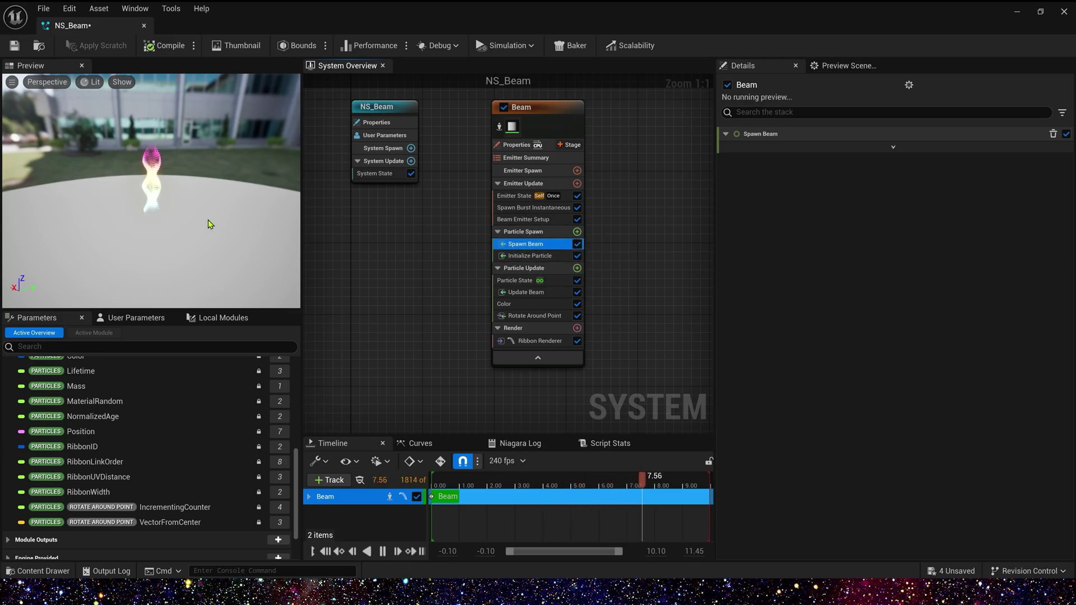
mouse_move(172, 246)
mouse_down()
mouse_move(167, 199)
mouse_move(164, 233)
mouse_up()
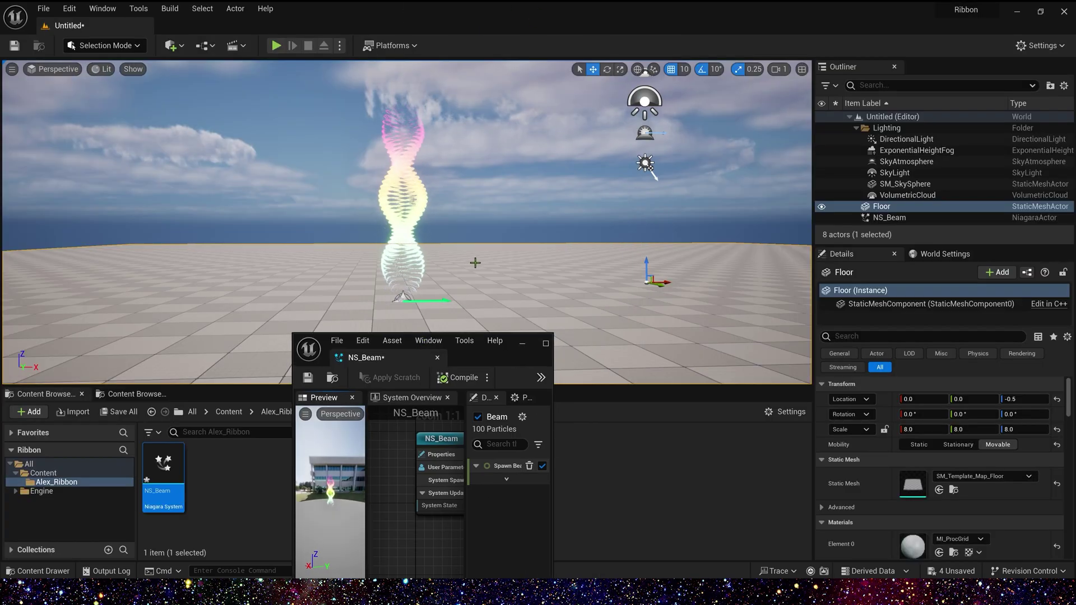
Inspect the width-tapered beam from several angles in the level with the editor icons hidden, and save NS_Beam.
right_drag(474, 259, 672, 79)
scroll(480, 252, down, 4)
right_drag(480, 252, 480, 305)
key(g)
mouse_move(491, 263)
right_down()
mouse_move(491, 231)
mouse_move(490, 255)
mouse_move(491, 245)
right_up()
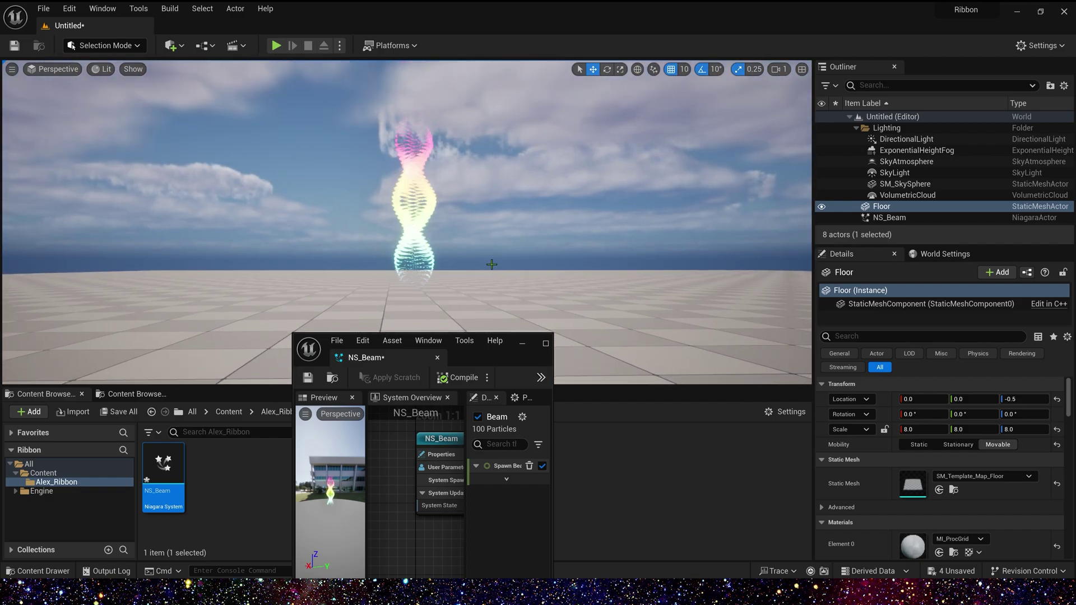
right_drag(459, 280, 462, 282)
key(w)
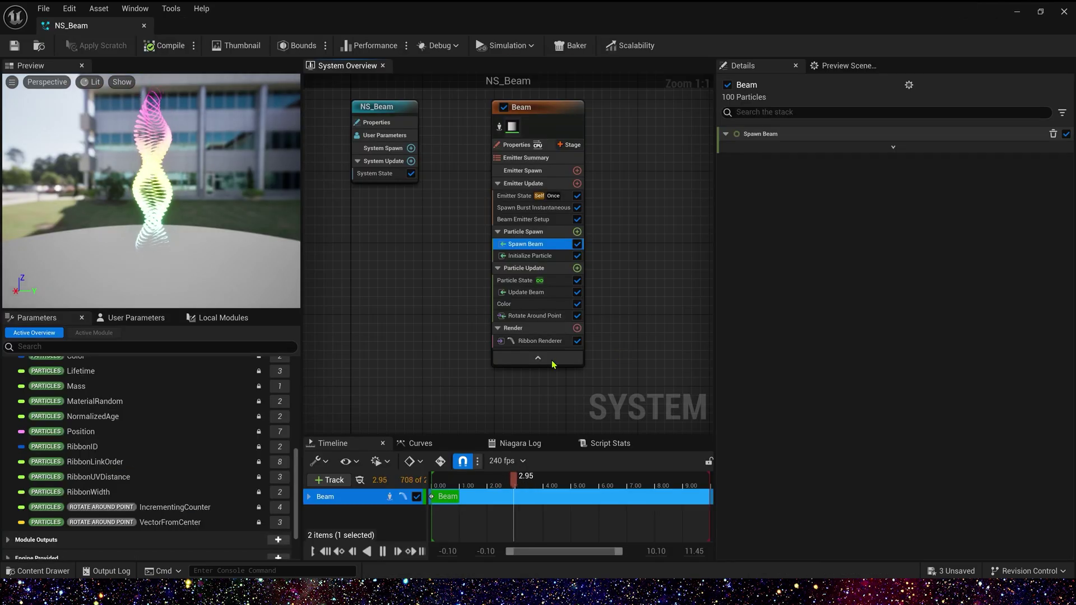
Turn on Use Beam Tangents and Absolute Start Tangent in the Beam Emitter Setup module.
click(524, 220)
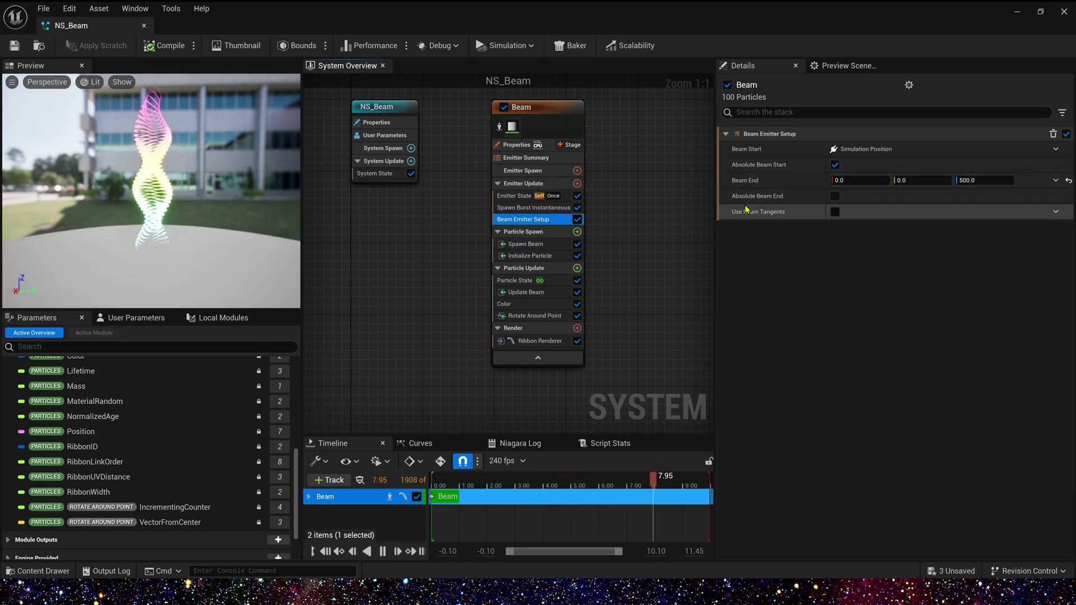
click(835, 211)
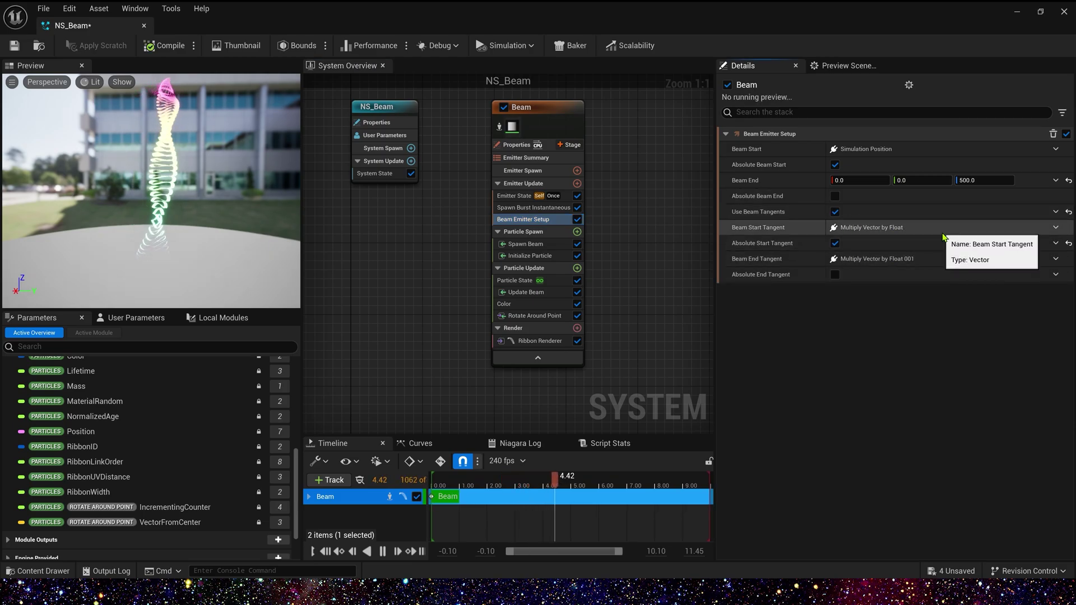
Drive Beam Start Tangent with a Multiply Vector by Float dynamic input and set its Float to 0.
click(1055, 228)
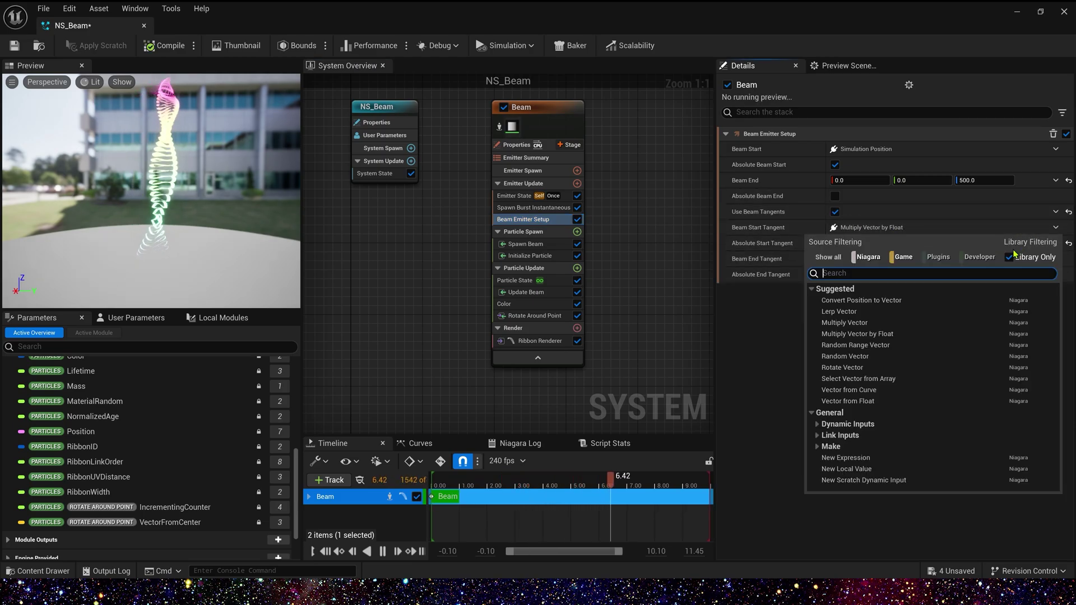
text(mu)
click(885, 312)
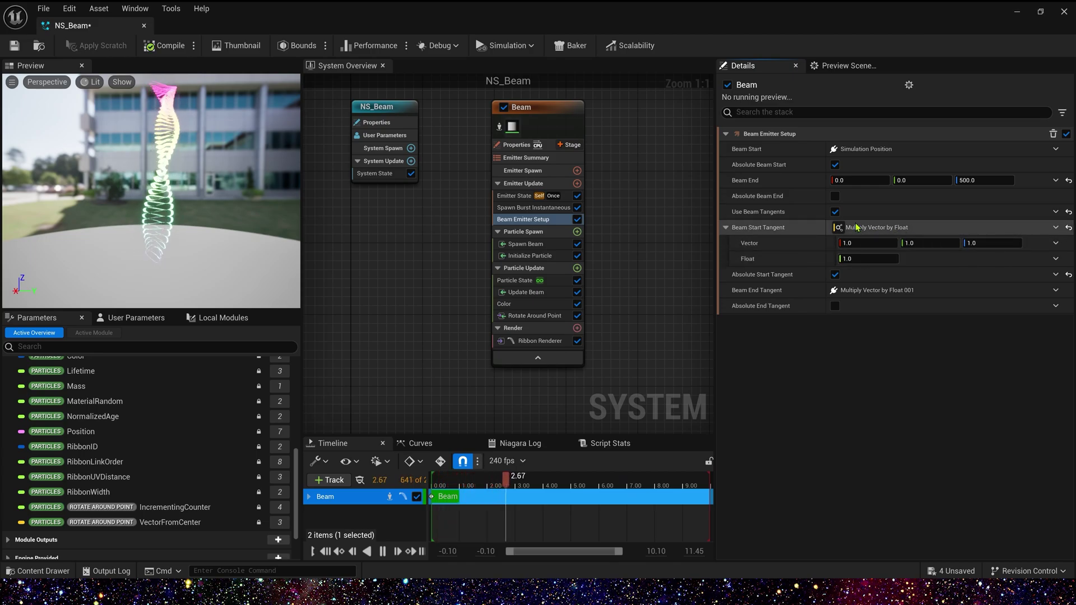
text(0)
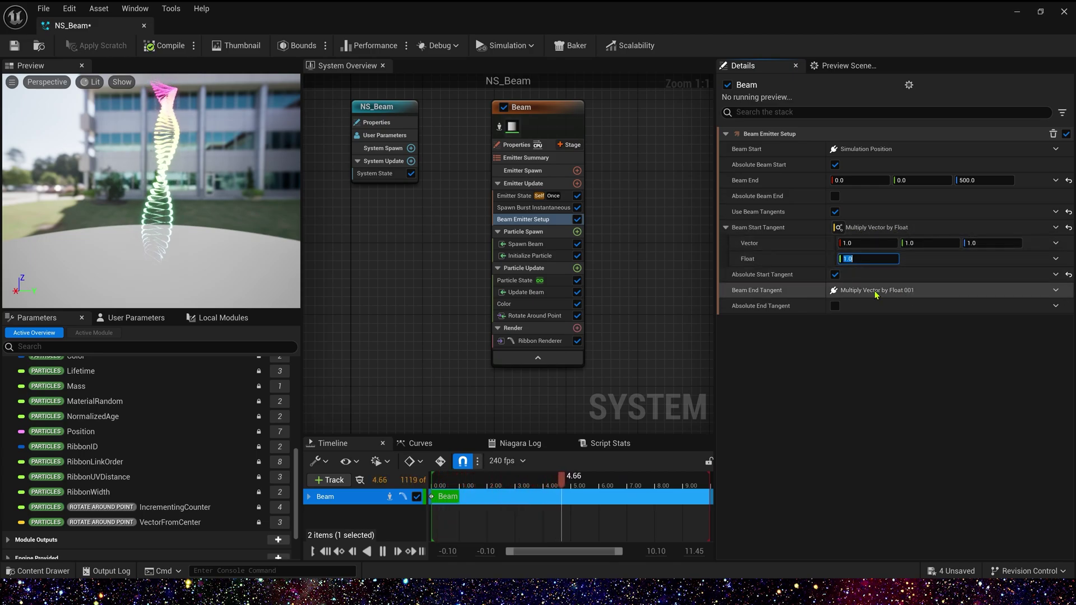
key(Return)
Copy the Beam Start Tangent input onto Beam End Tangent and turn off Absolute Start Tangent.
click(933, 228)
key(ctrl+c)
click(946, 290)
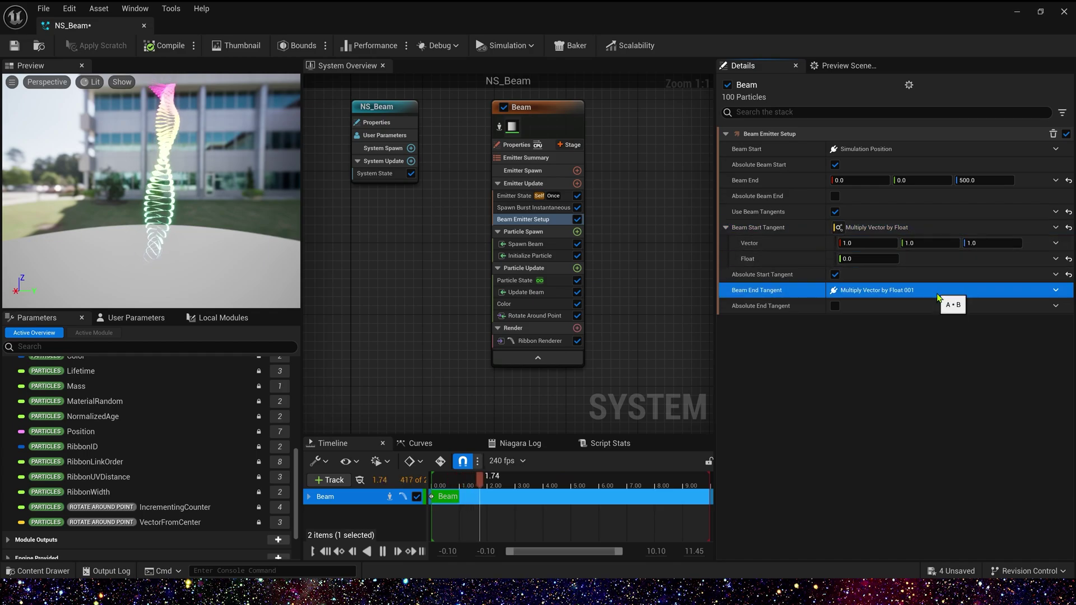
key(ctrl+v)
click(834, 274)
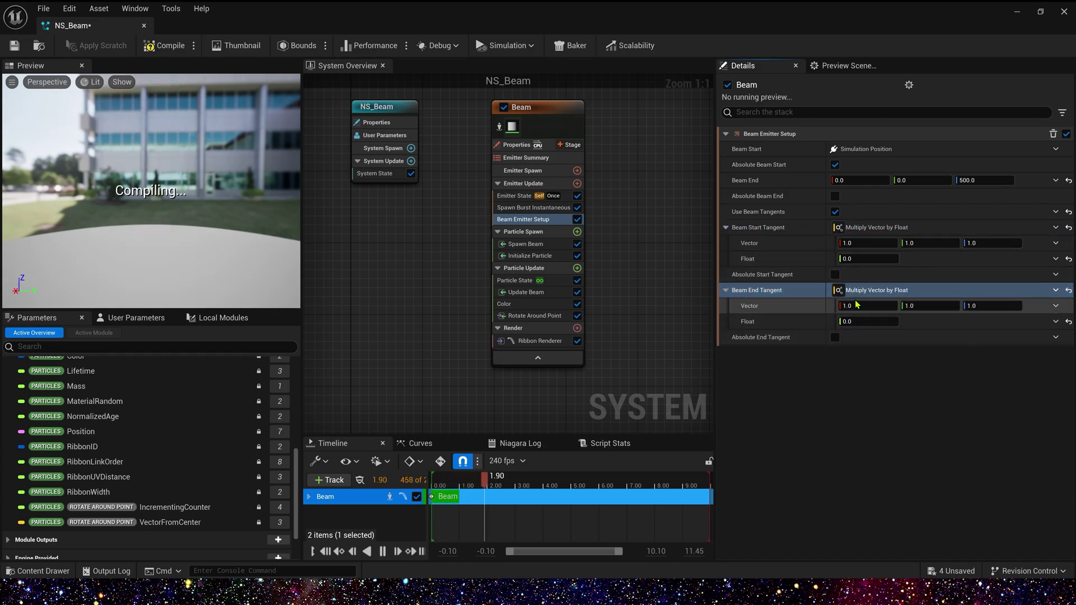
Save NS_Beam and move its editor window clear of the beam in the level viewport.
click(19, 47)
drag(664, 29, 528, 349)
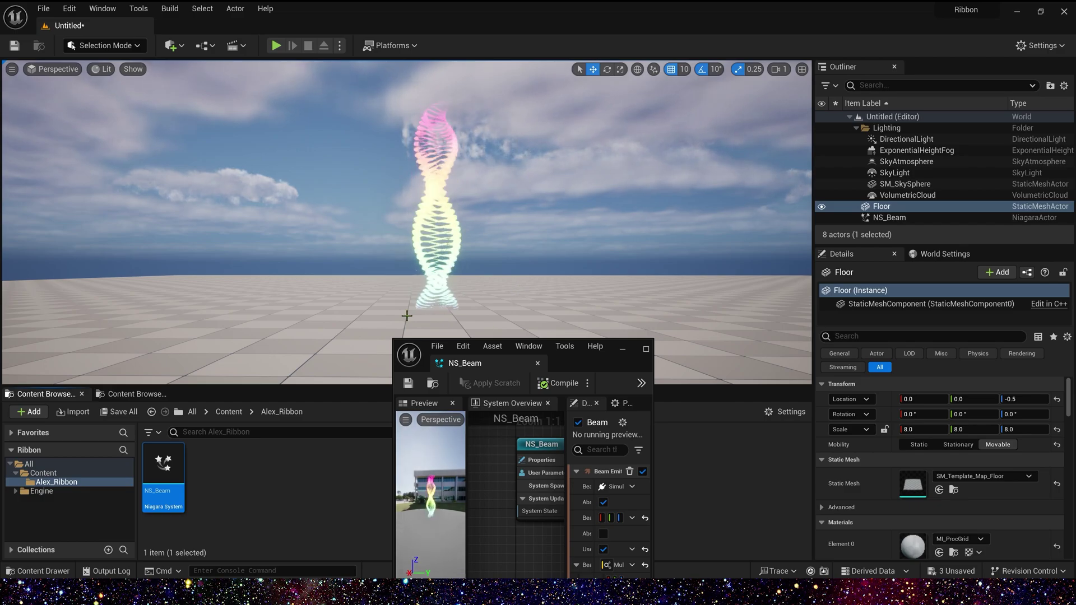